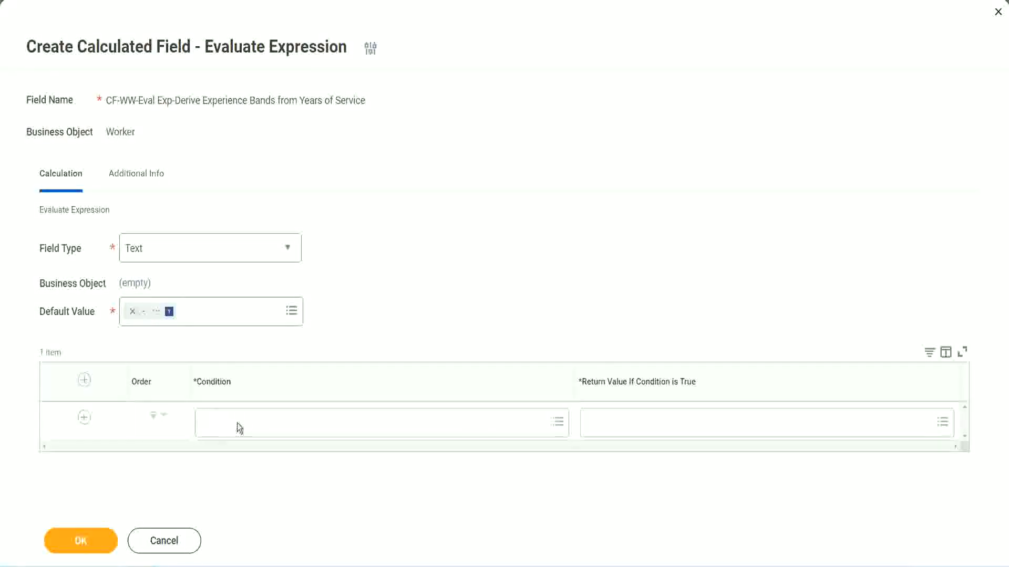
# - Copy the Field 1 name, CF-WW-TF-Length of Service between 0 and 7 years, from the Notepad++ notes
pyautogui.click(237, 423)
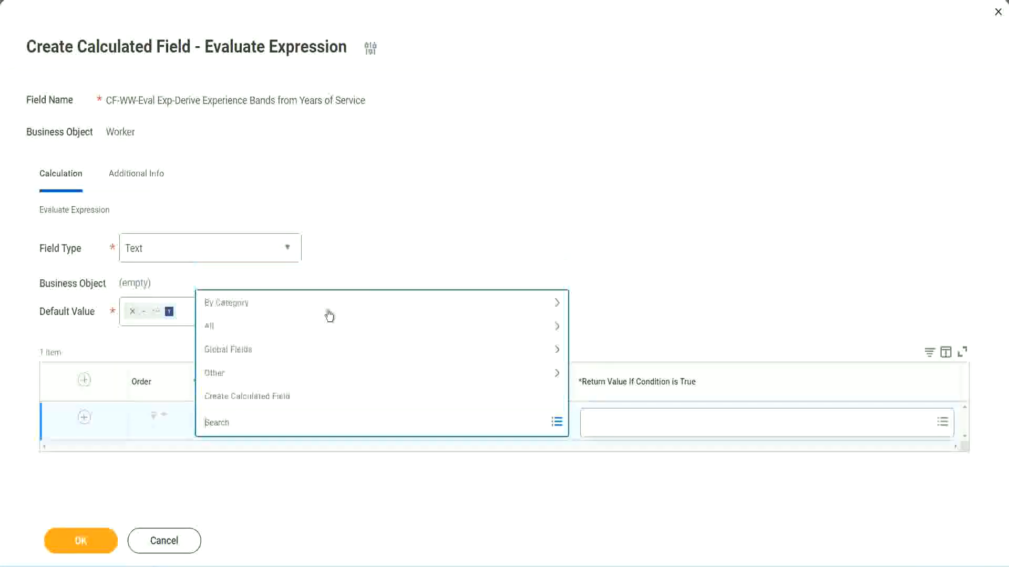
pyautogui.click(386, 238)
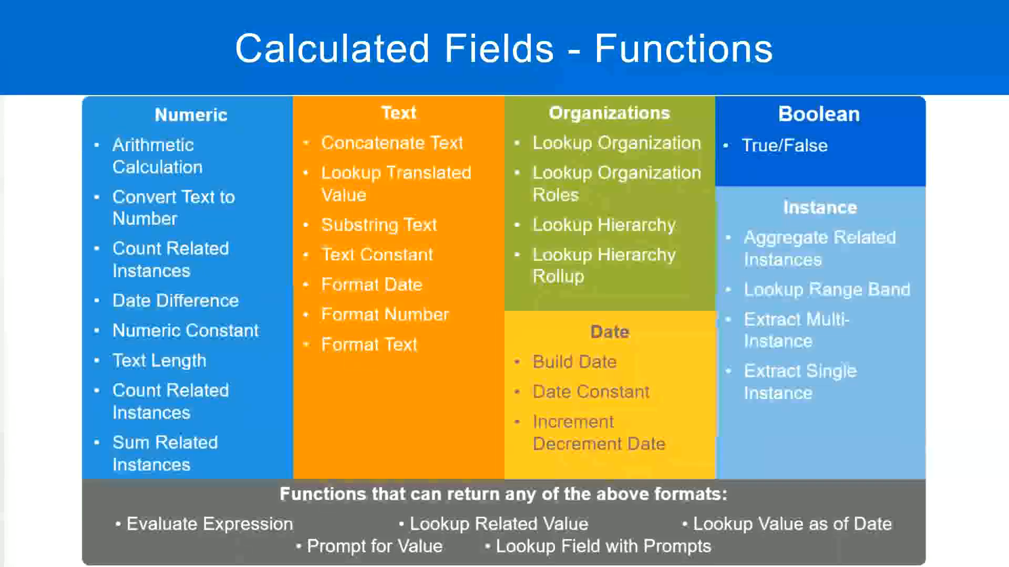
pyautogui.hotkey('alt', 'Tab')
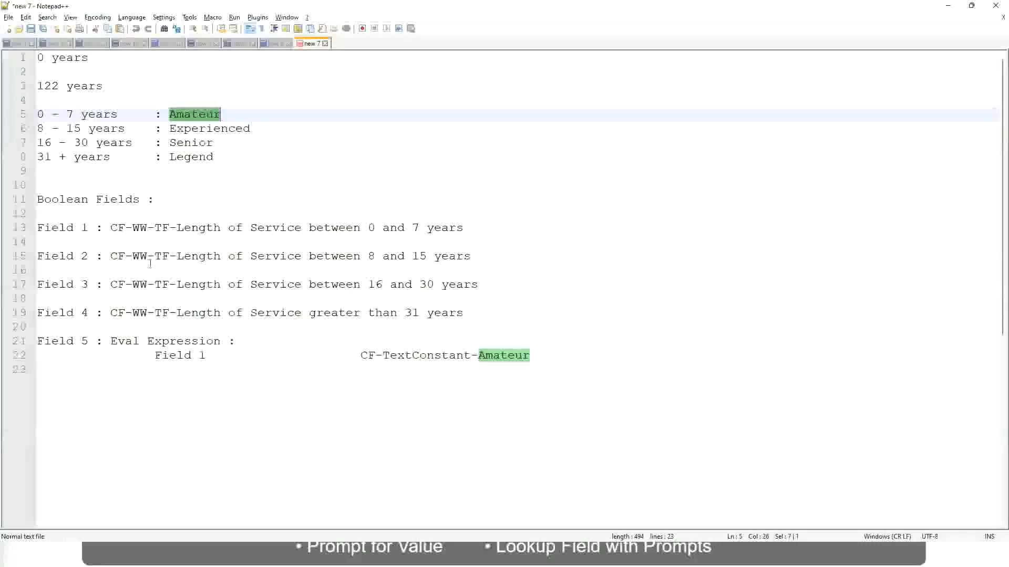
pyautogui.doubleClick(115, 227)
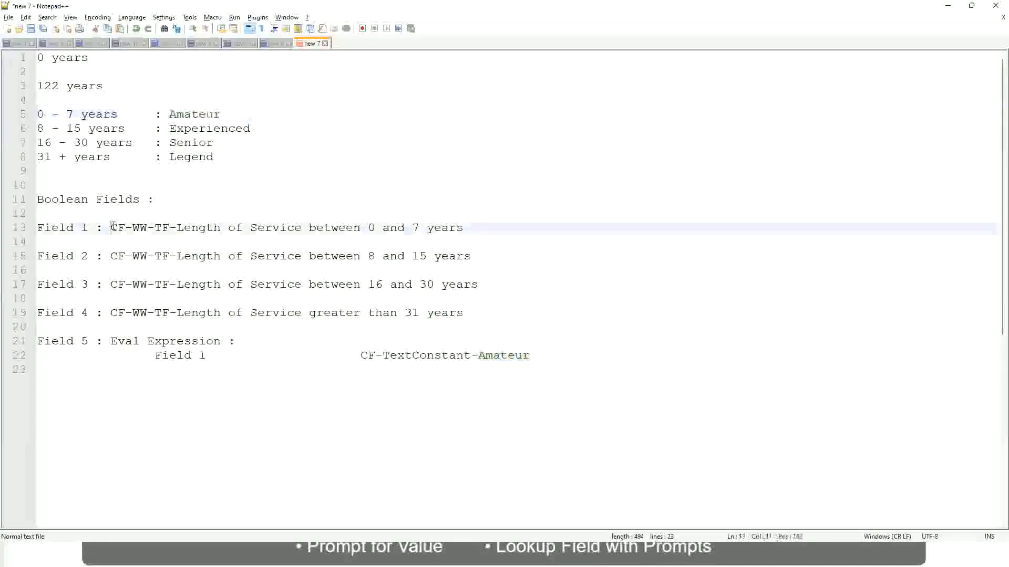
pyautogui.moveTo(174, 229); pyautogui.dragTo(464, 232)
pyautogui.hotkey('ctrl', 'c')
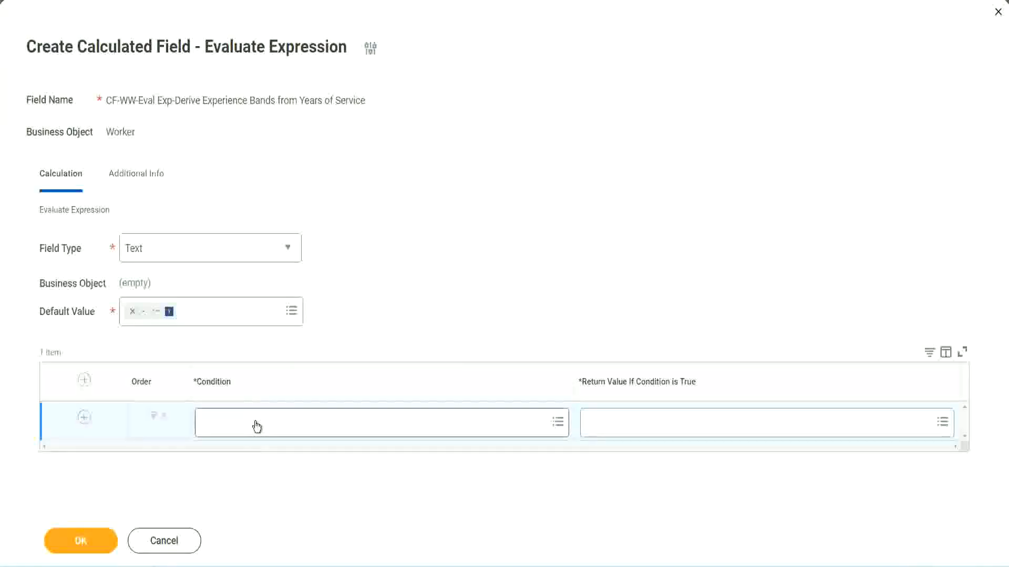
# - Set the first row's condition to CF-WW-TF-Length of Service between 0 and 7 years
pyautogui.click(256, 427)
pyautogui.hotkey('ctrl', 'v')
pyautogui.press('Return')
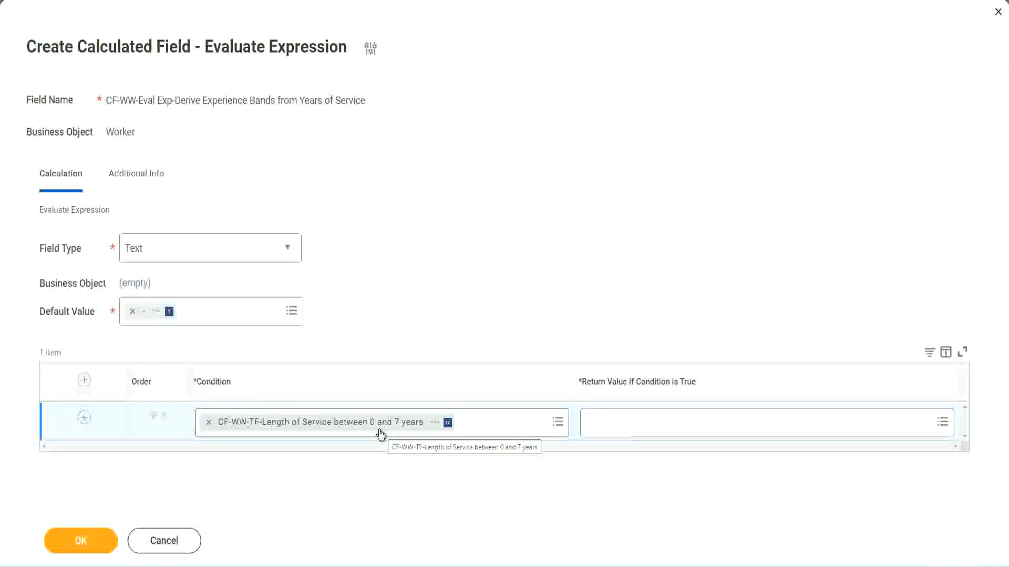
pyautogui.click(657, 430)
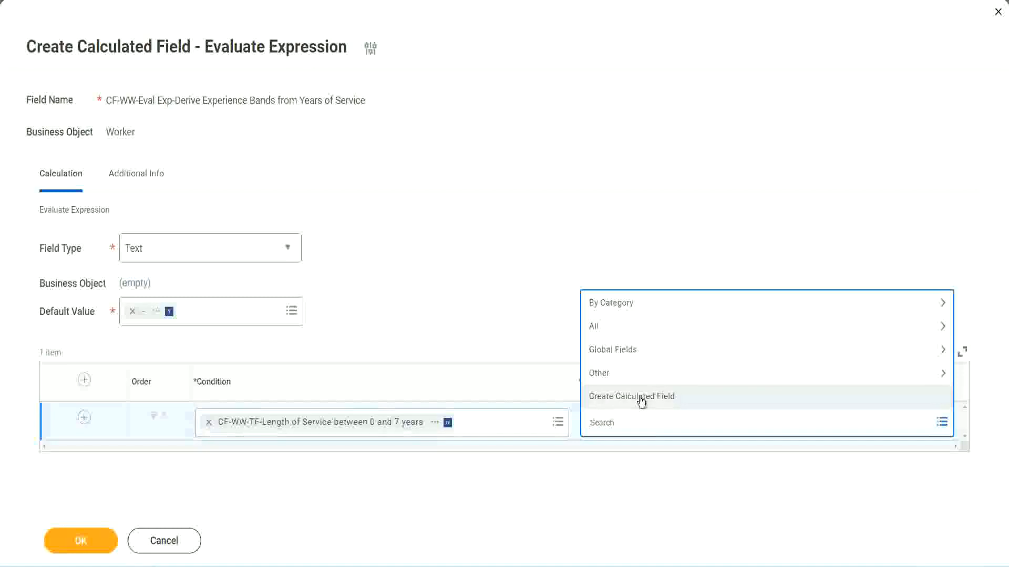
pyautogui.click(582, 257)
pyautogui.click(607, 427)
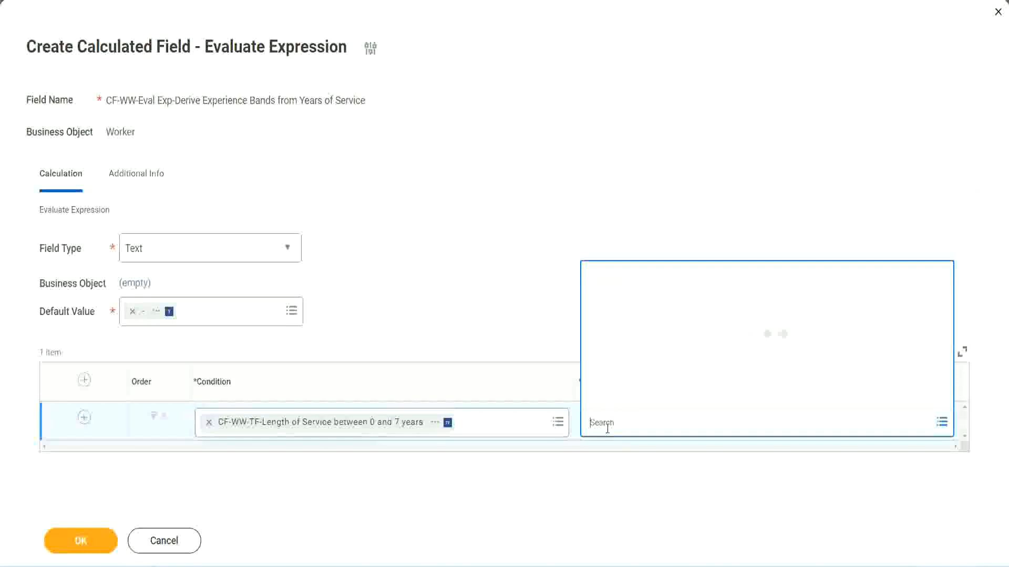
pyautogui.write('Amaterue')
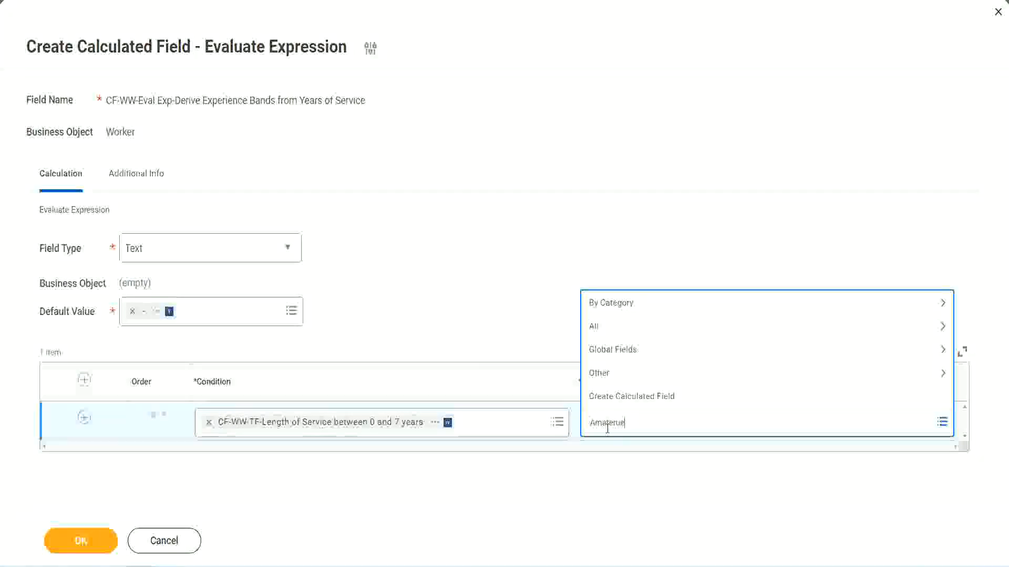
pyautogui.click(509, 305)
pyautogui.click(636, 428)
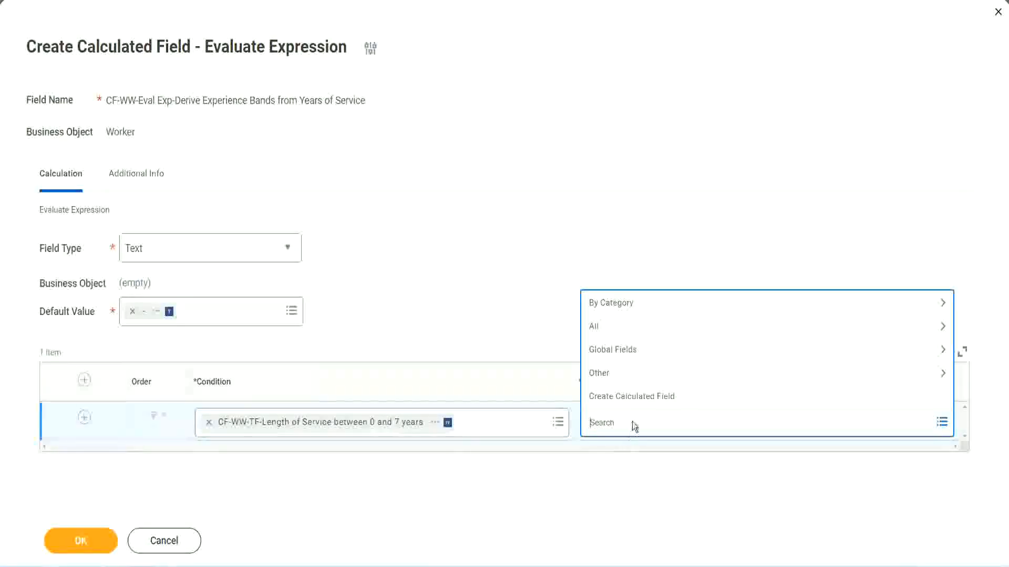
pyautogui.click(509, 305)
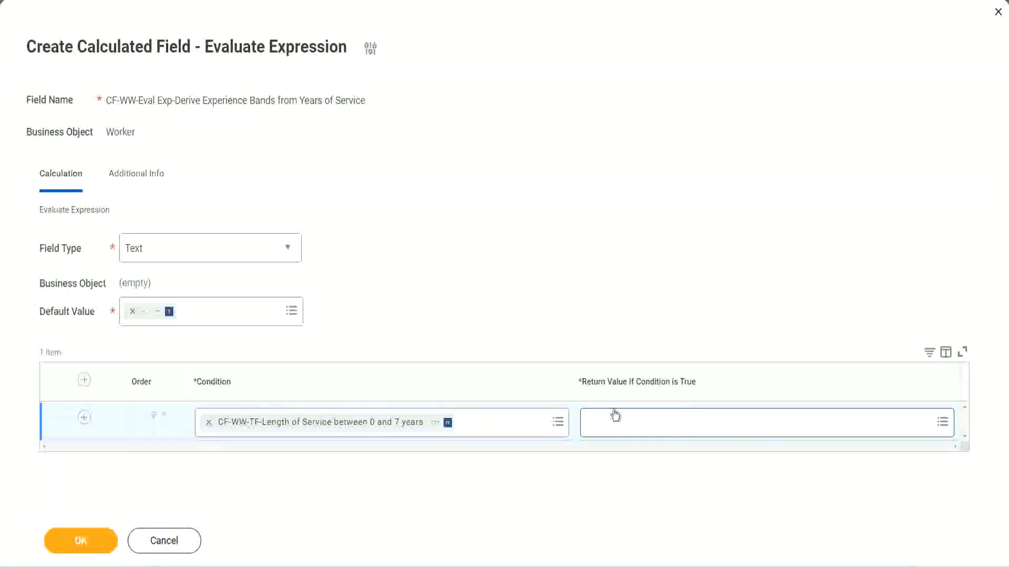
# - Start a new calculated field for the first row's return value and name it CF-WW-TC-Amateur
pyautogui.click(653, 422)
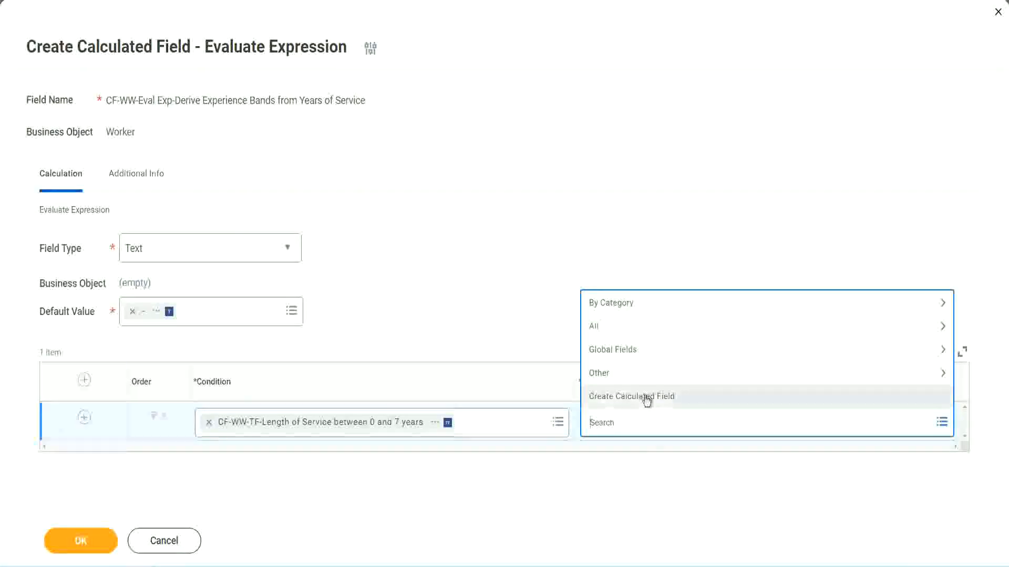
pyautogui.click(647, 399)
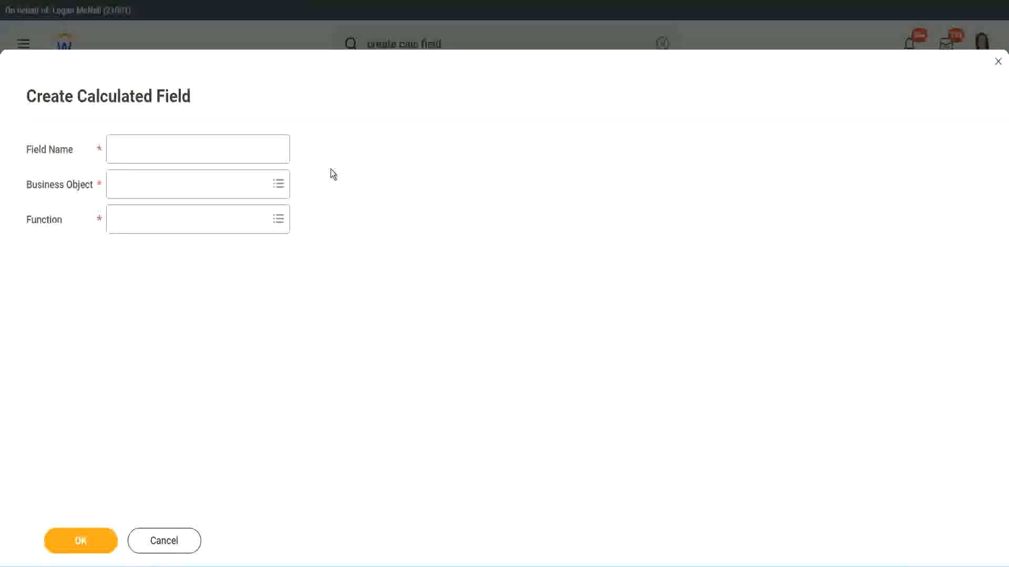
pyautogui.click(124, 150)
pyautogui.write('CF')
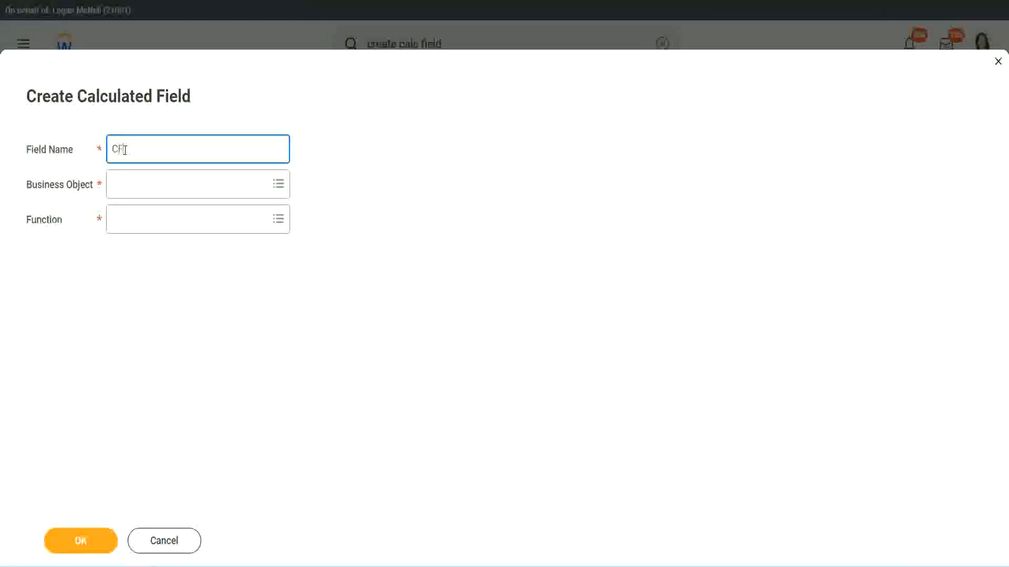
pyautogui.write('_TC')
pyautogui.write('-Am')
pyautogui.write('ateur')
pyautogui.click(126, 149)
pyautogui.write('WW-')
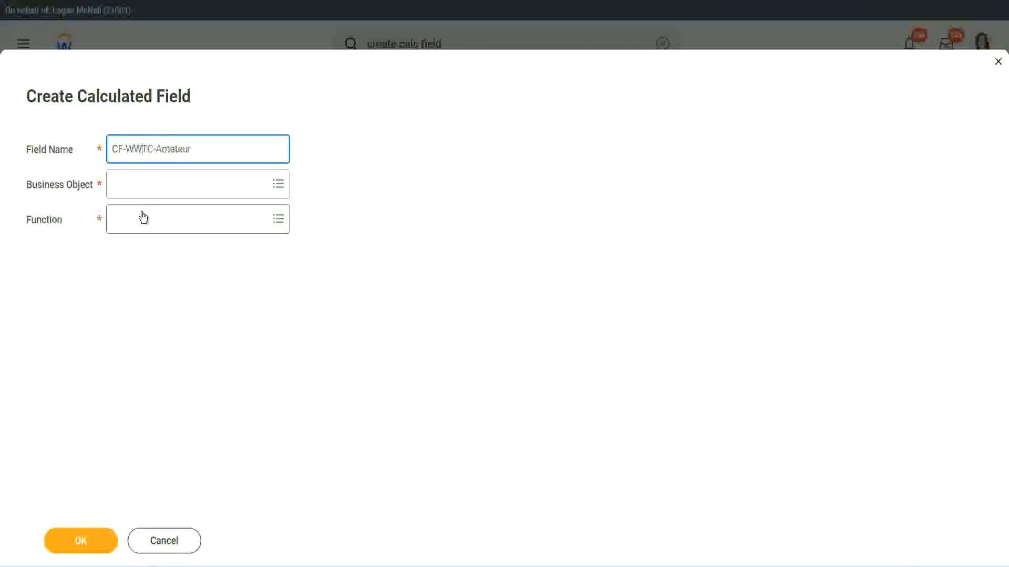
# - Set the new calculated field's business object to Global
pyautogui.click(143, 185)
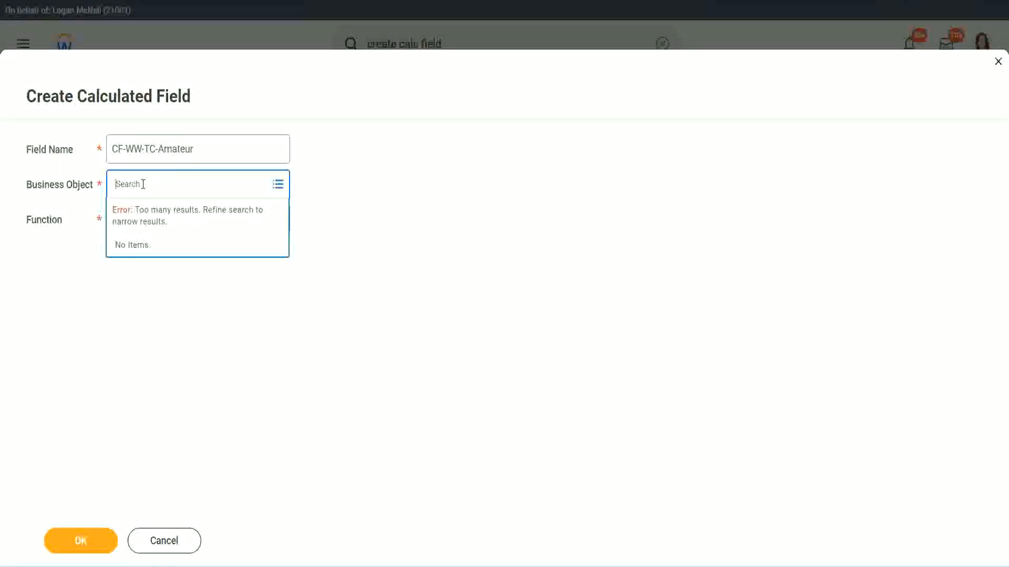
pyautogui.write('worker')
pyautogui.press('BackSpace')
pyautogui.press('BackSpace')
pyautogui.write('global')
pyautogui.press('Return')
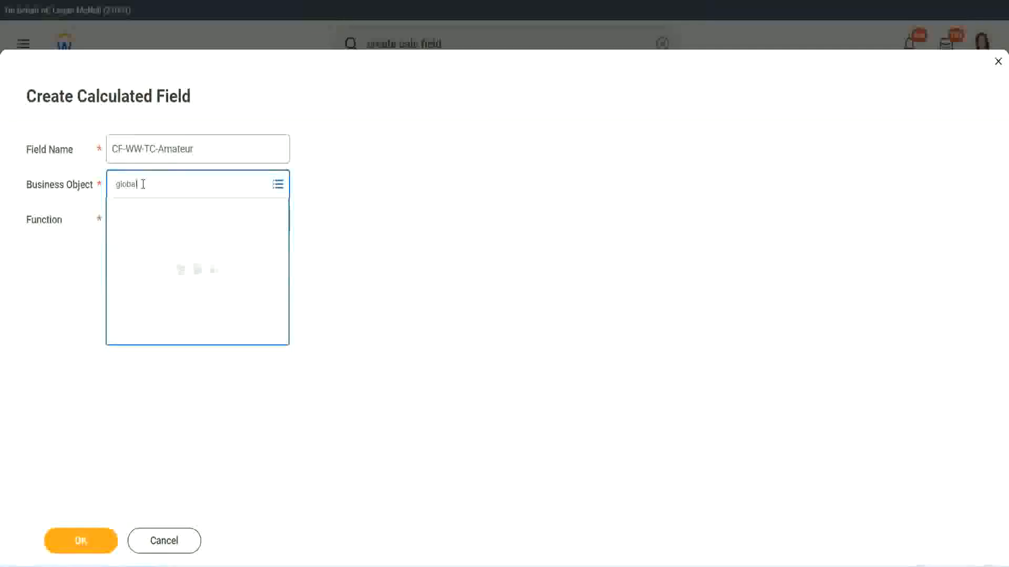
pyautogui.click(158, 251)
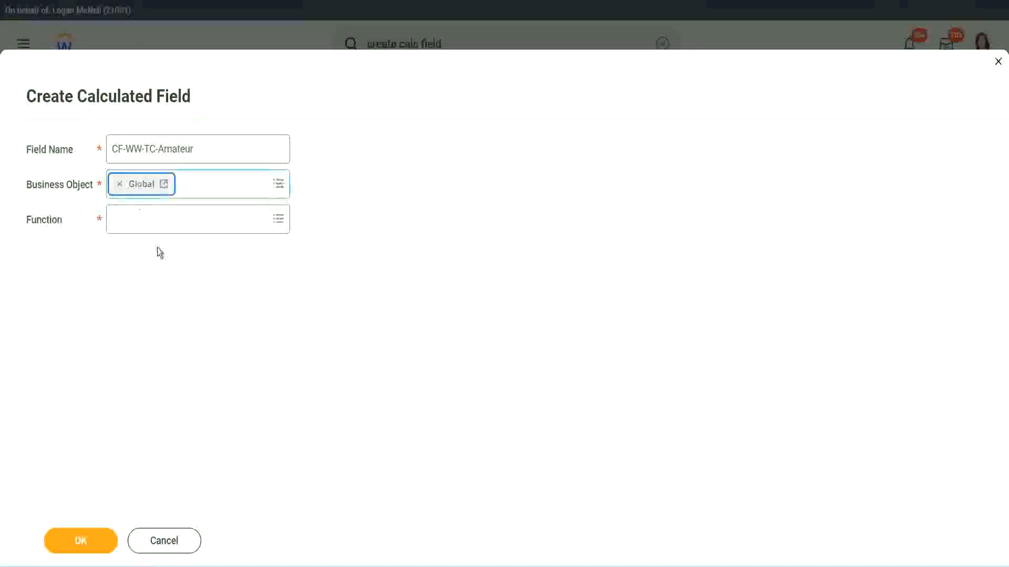
pyautogui.moveTo(194, 149)
pyautogui.mouseDown()
pyautogui.moveTo(181, 149)
pyautogui.moveTo(199, 148)
pyautogui.mouseUp()
pyautogui.hotkey('ctrl', 'a')
pyautogui.click(218, 153)
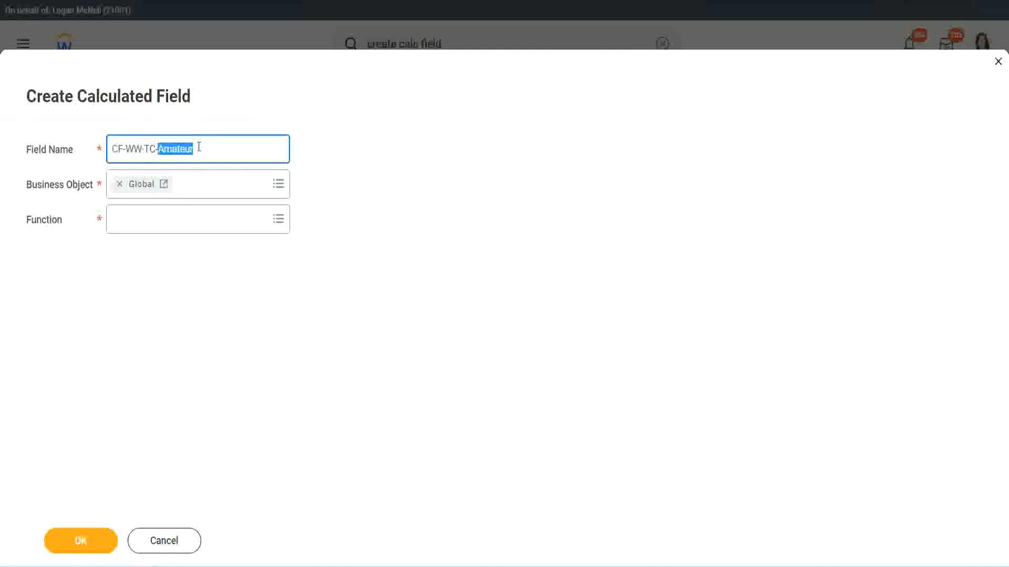
pyautogui.click(209, 147)
pyautogui.doubleClick(189, 151)
# - Choose Text Constant as the function of CF-WW-TC-Amateur and continue to its calculation settings
pyautogui.click(140, 219)
pyautogui.write('text c')
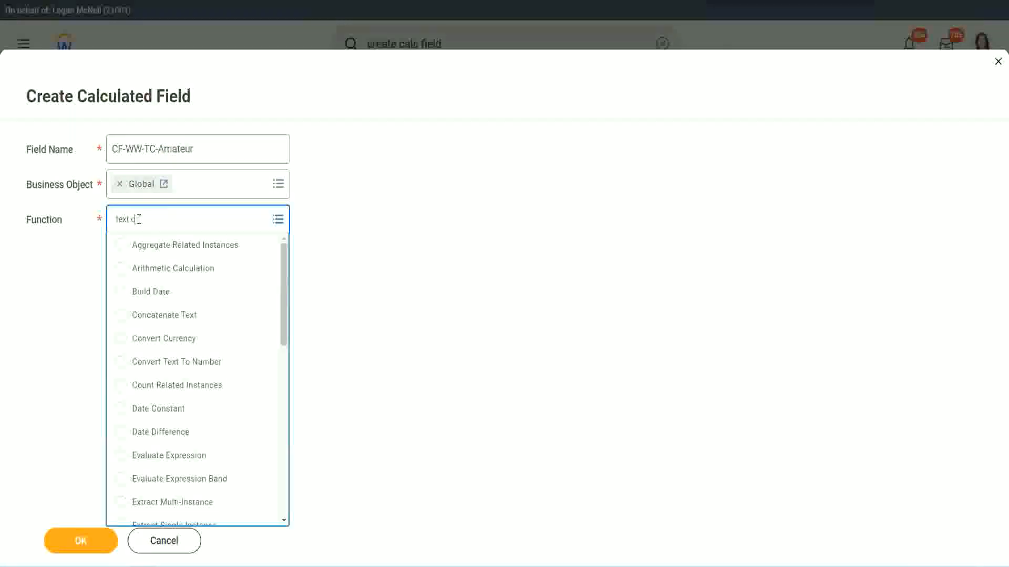
pyautogui.write('onst')
pyautogui.press('Return')
pyautogui.click(84, 552)
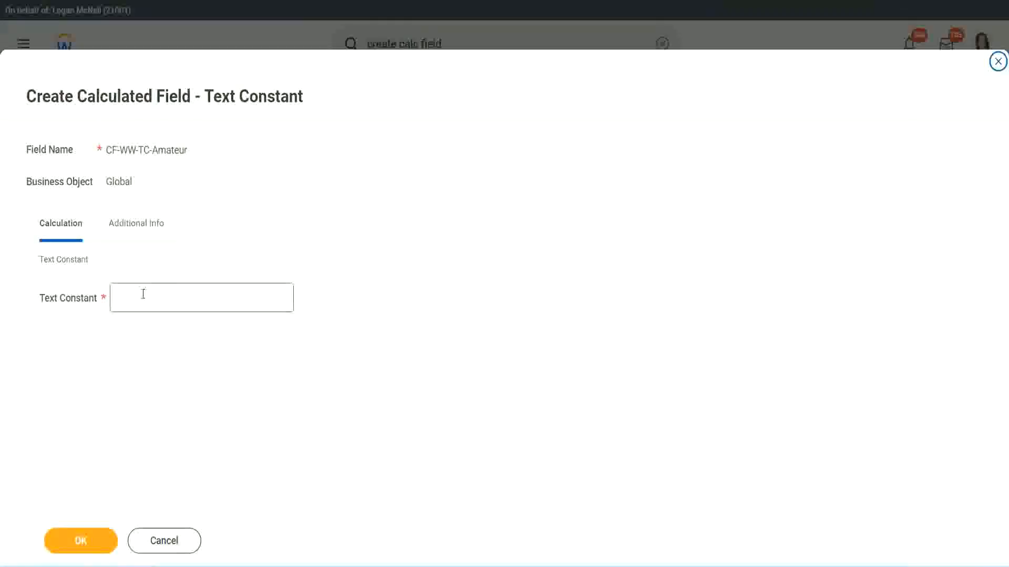
# - Enter Amateur as the text constant and save the field as the first row's return value
pyautogui.click(162, 295)
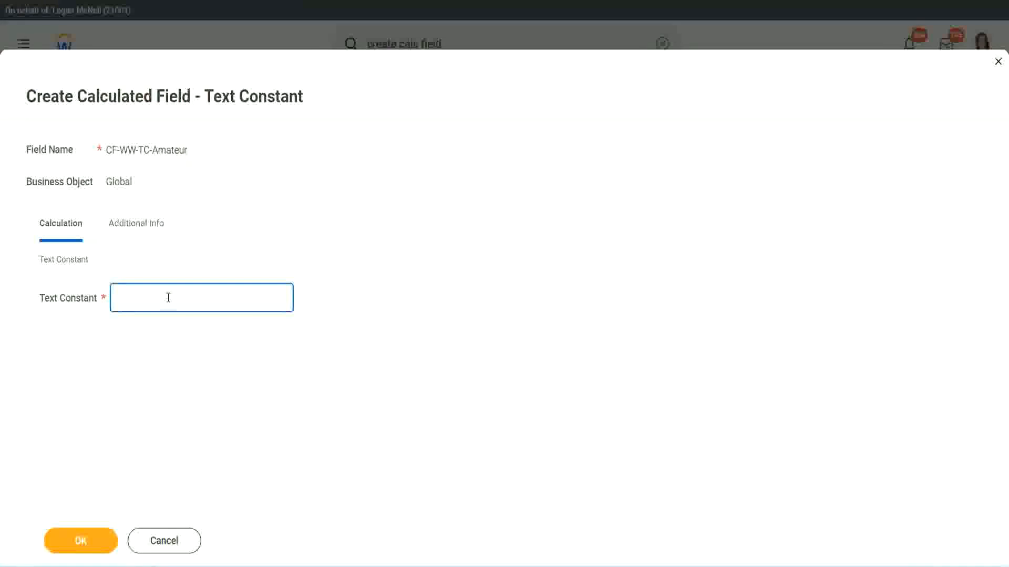
pyautogui.write('Amateur')
pyautogui.click(77, 544)
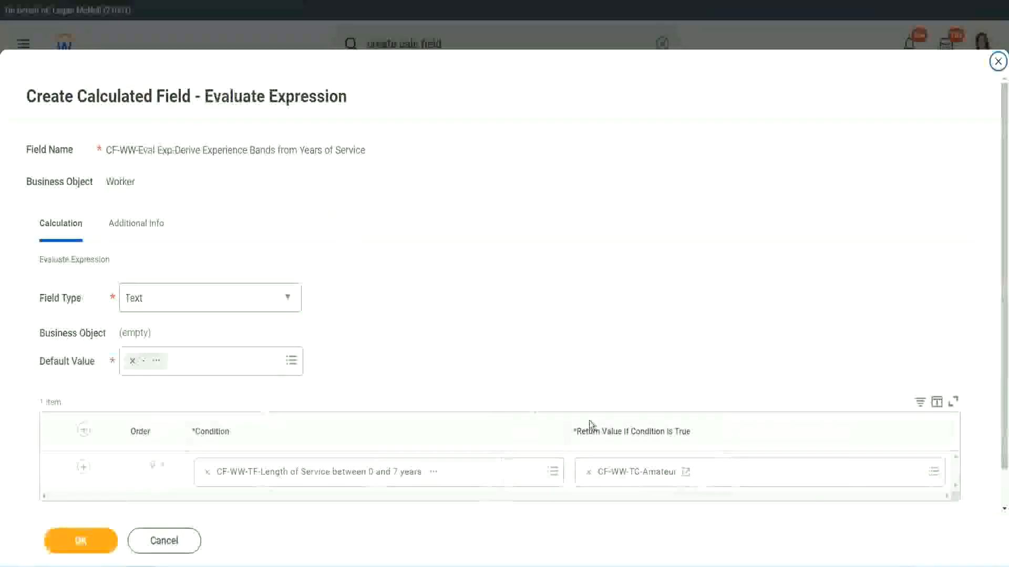
pyautogui.rightClick(627, 476)
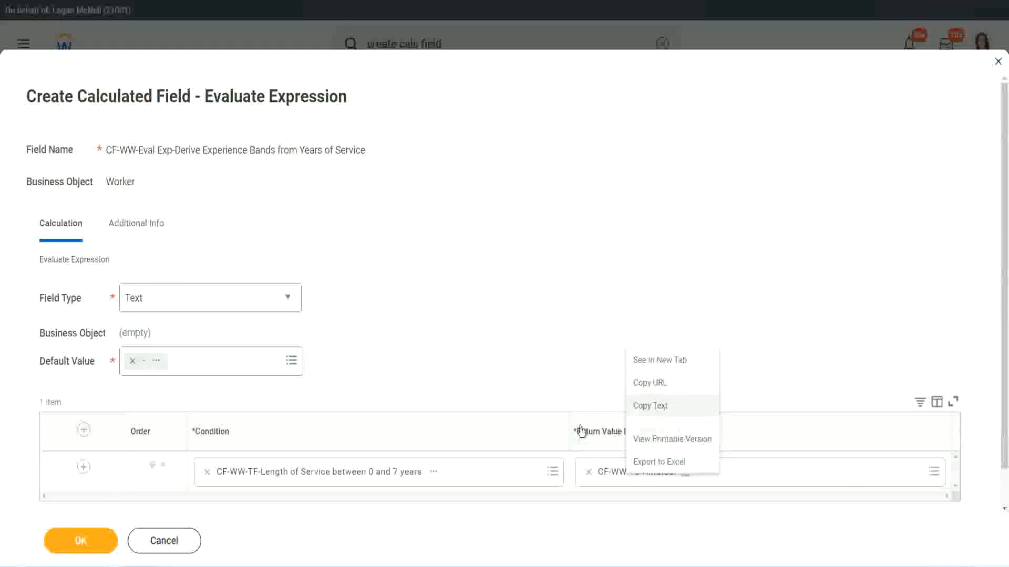
pyautogui.click(624, 476)
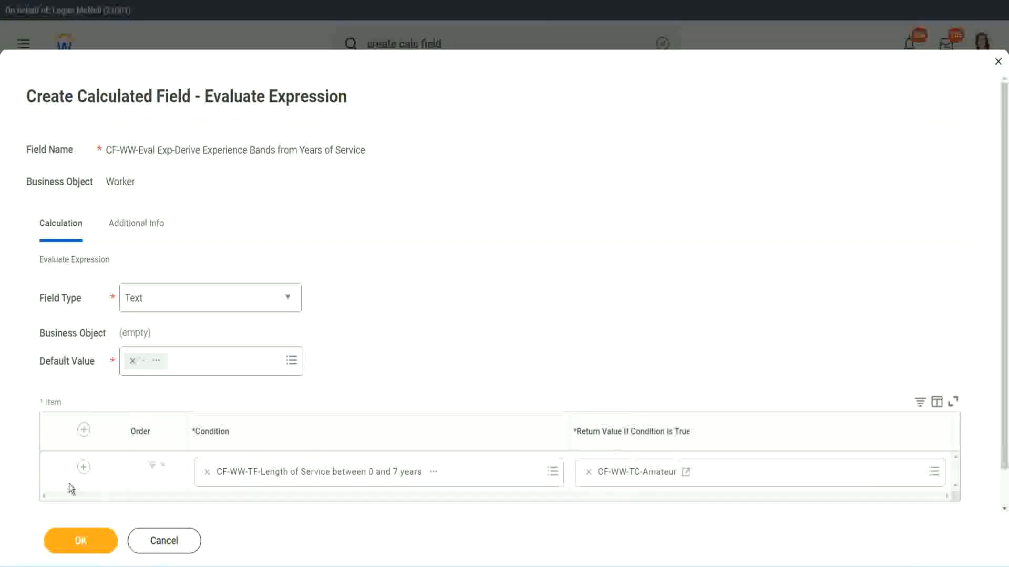
# - Add three more condition rows and set the second row's condition to CF-WW-TF-Length of Service between 8 and 15 years
pyautogui.click(84, 467)
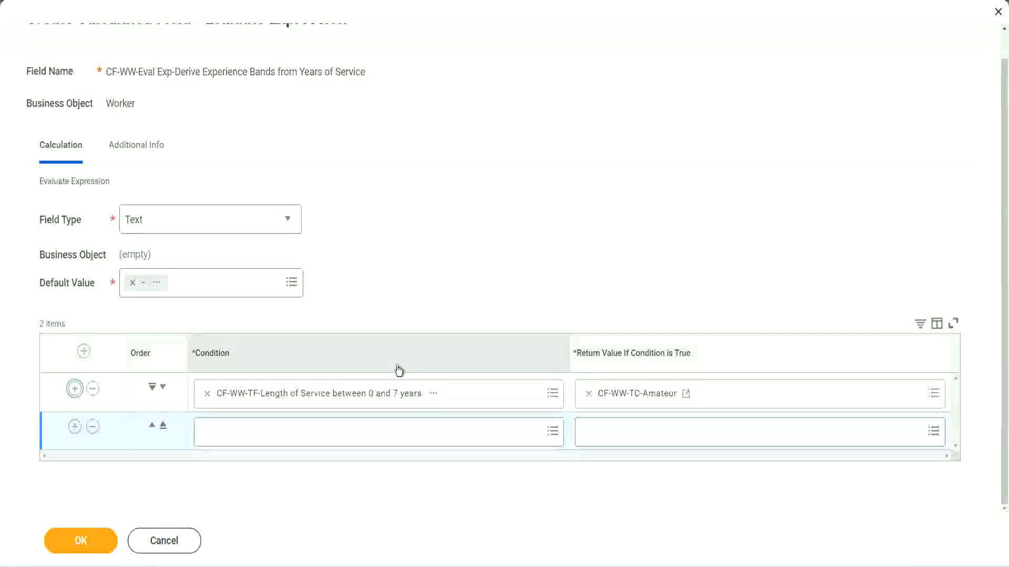
pyautogui.click(75, 428)
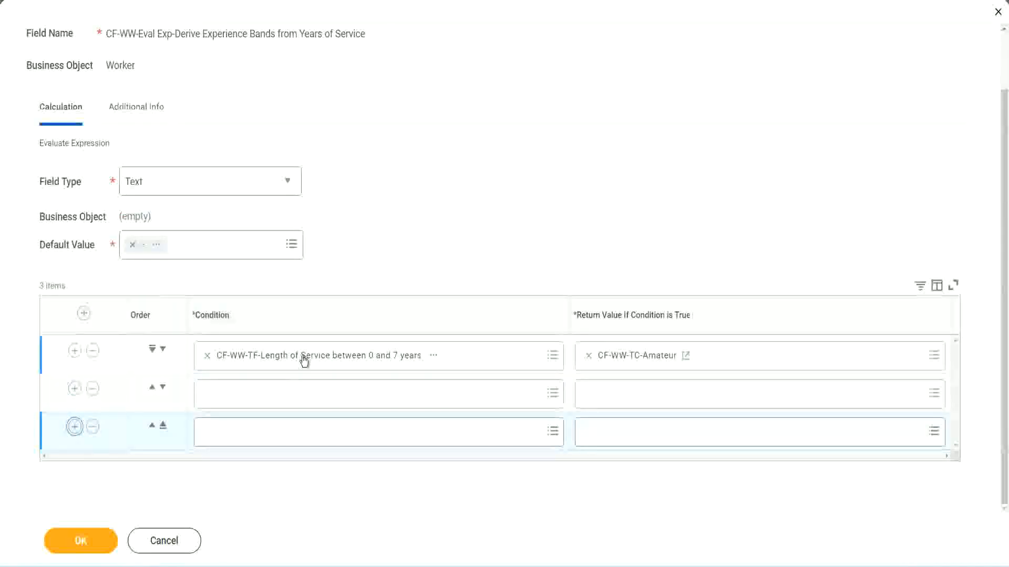
pyautogui.click(248, 399)
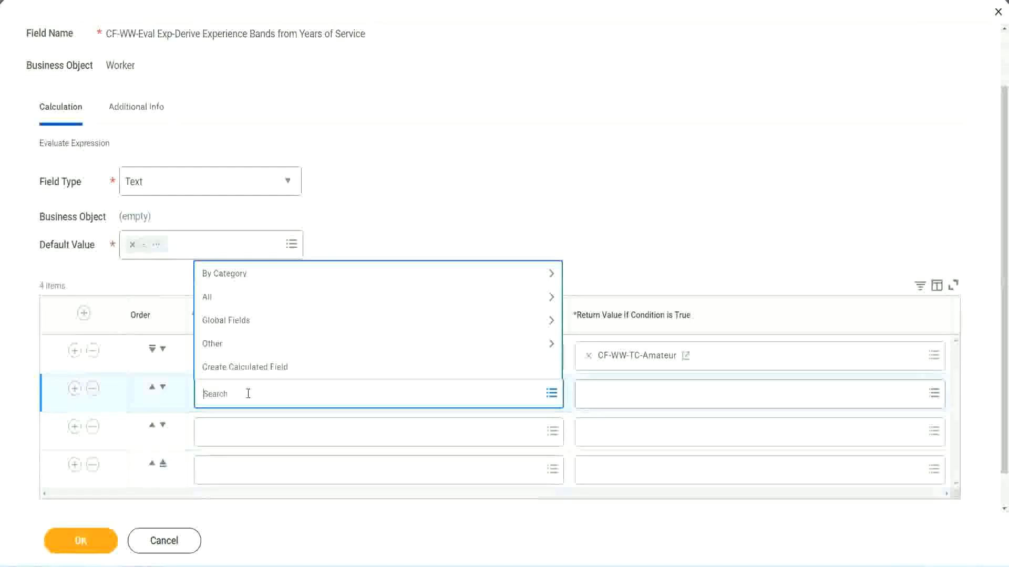
pyautogui.write('cf-ww')
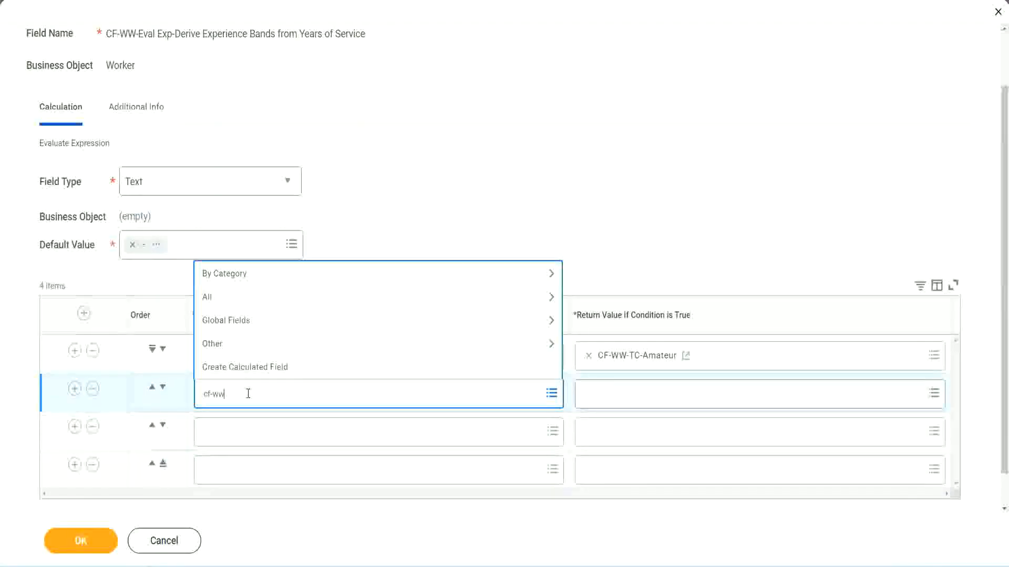
pyautogui.write('-tt')
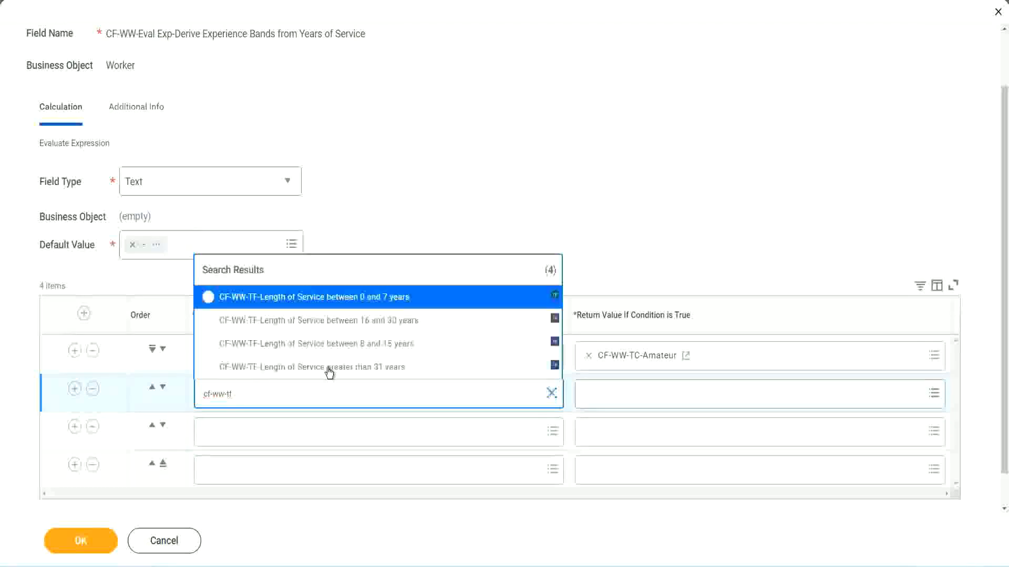
pyautogui.click(389, 345)
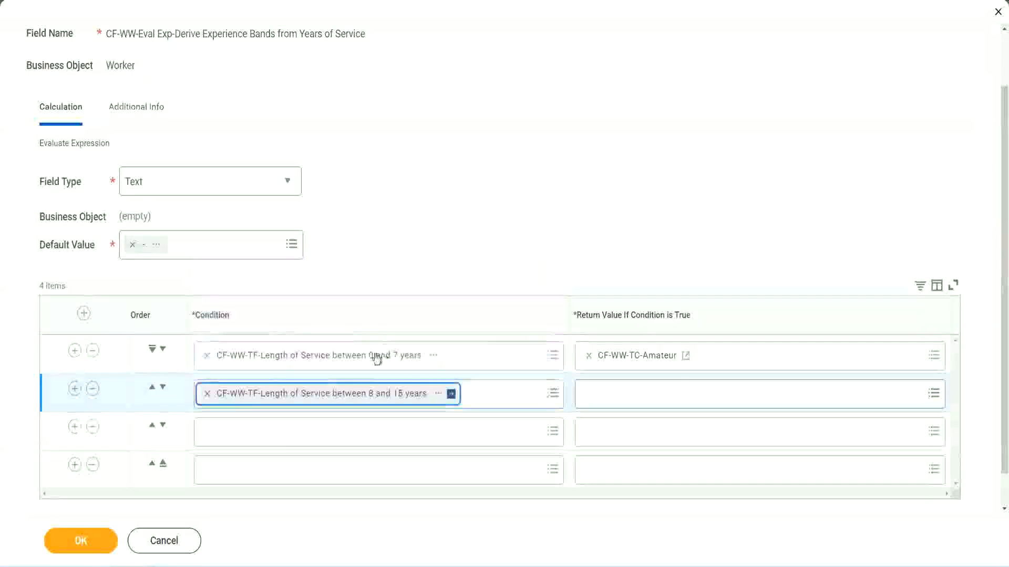
# - Set the third row's condition to CF-WW-TF-Length of Service between 16 and 30 years
pyautogui.click(254, 431)
pyautogui.write('cf')
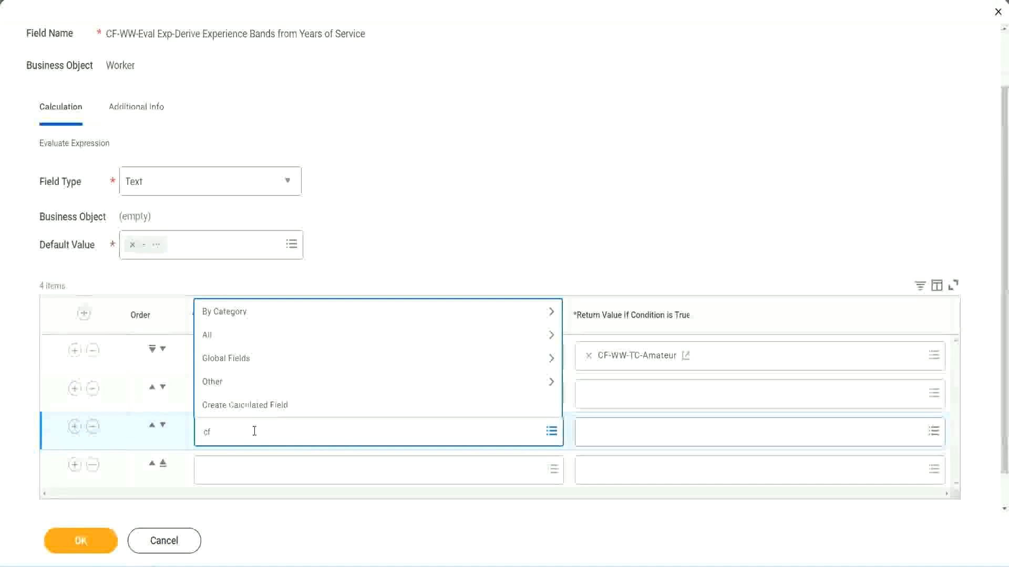
pyautogui.write('-ww-tf')
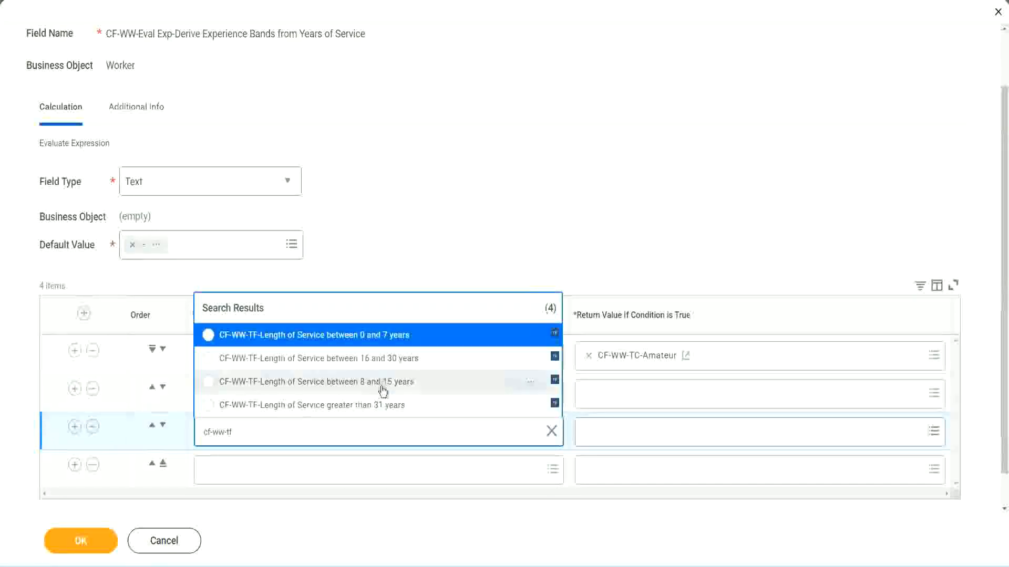
pyautogui.click(405, 358)
# - Set the fourth row's condition to CF-WW-TF-Length of Service greater than 31 years
pyautogui.click(237, 470)
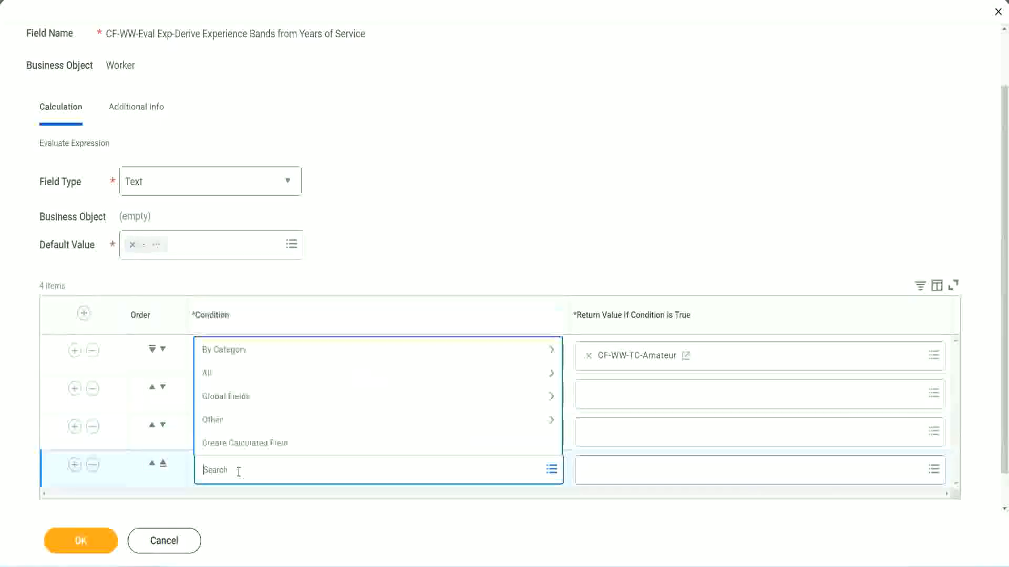
pyautogui.write('cf-ww')
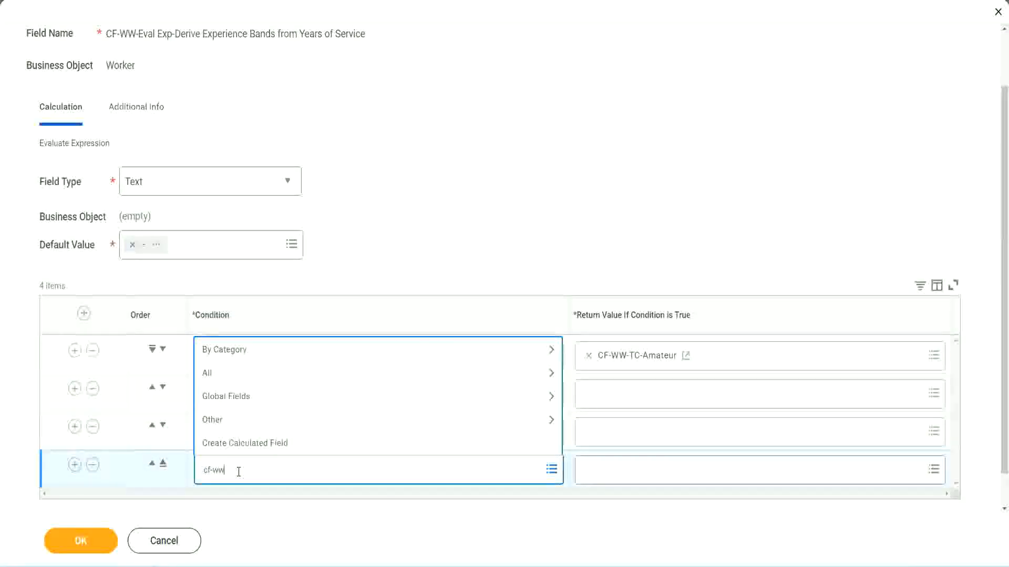
pyautogui.write(' tf 31')
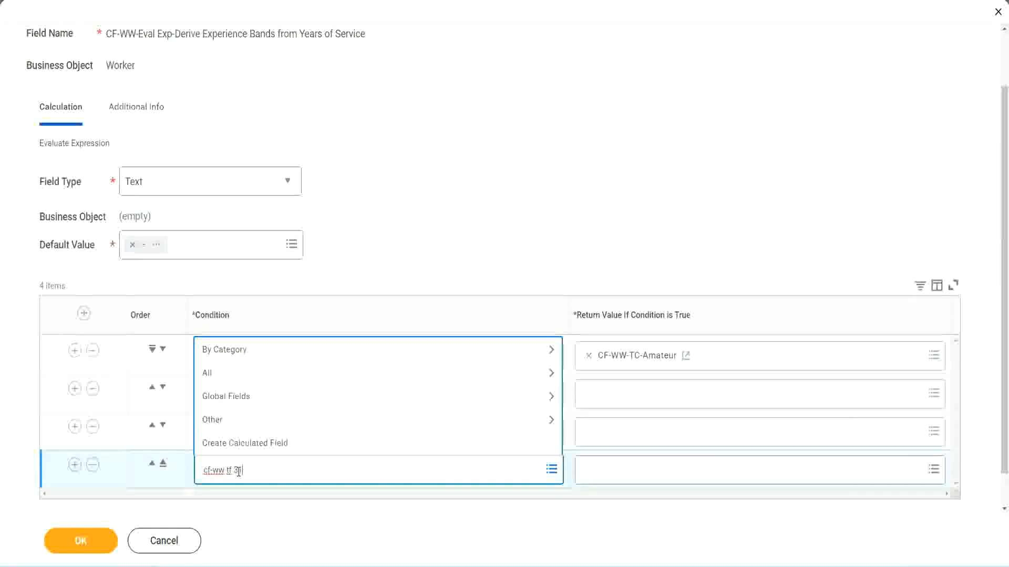
pyautogui.press('Return')
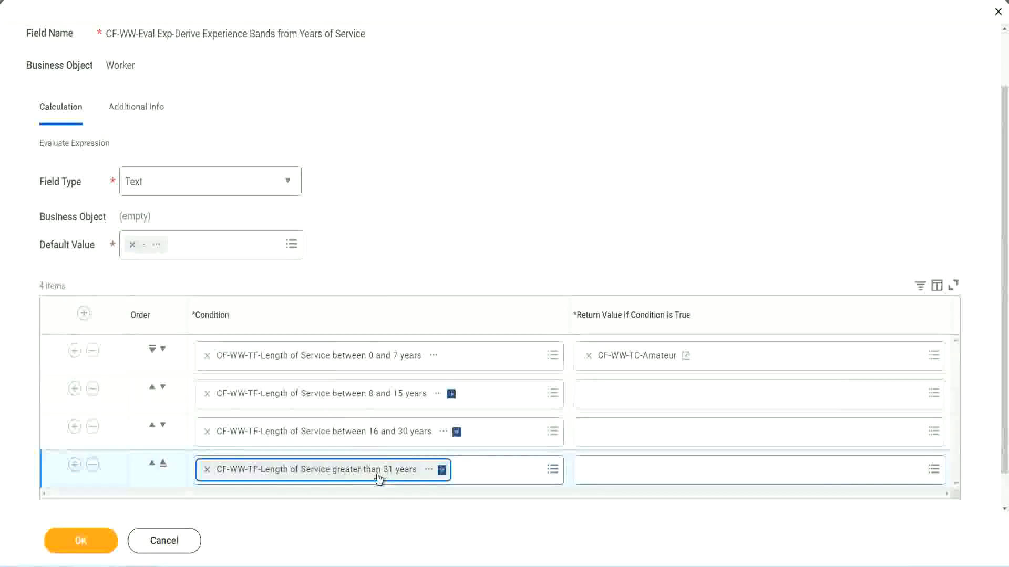
pyautogui.click(453, 218)
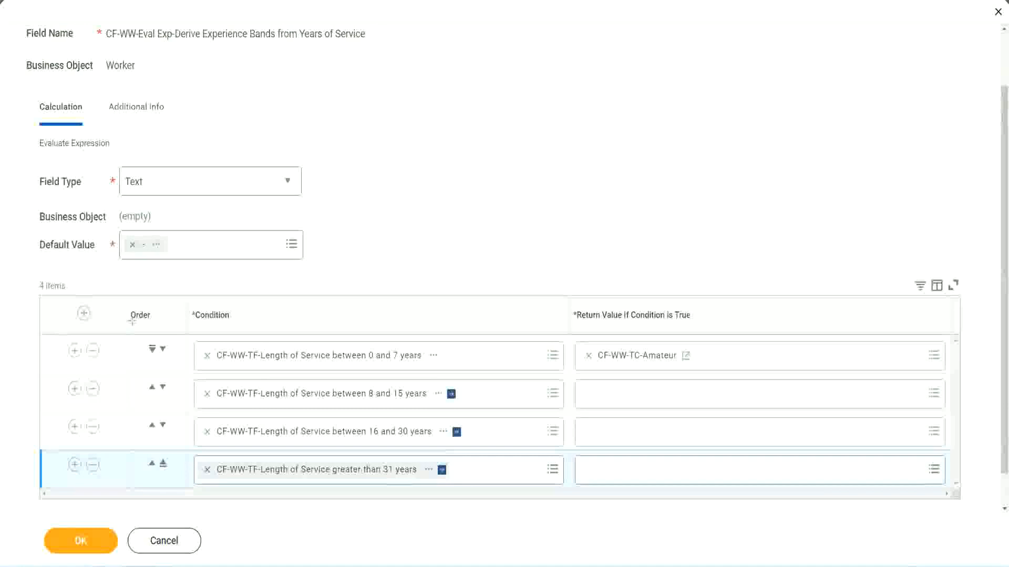
# - Try moving the 8 to 15 years row above the 0 to 7 years row, and restore the original order
pyautogui.moveTo(113, 307); pyautogui.dragTo(111, 415)
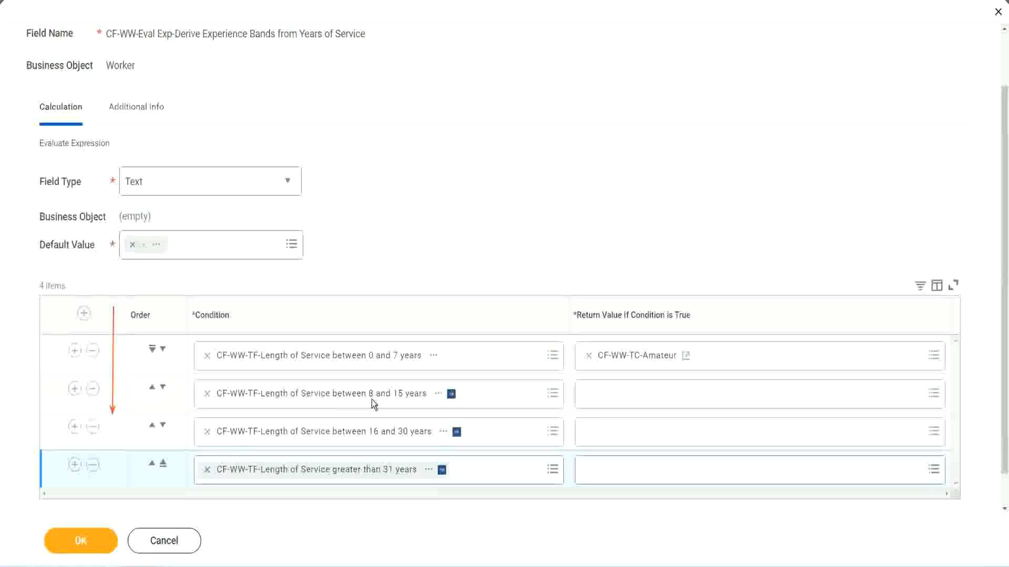
pyautogui.click(153, 389)
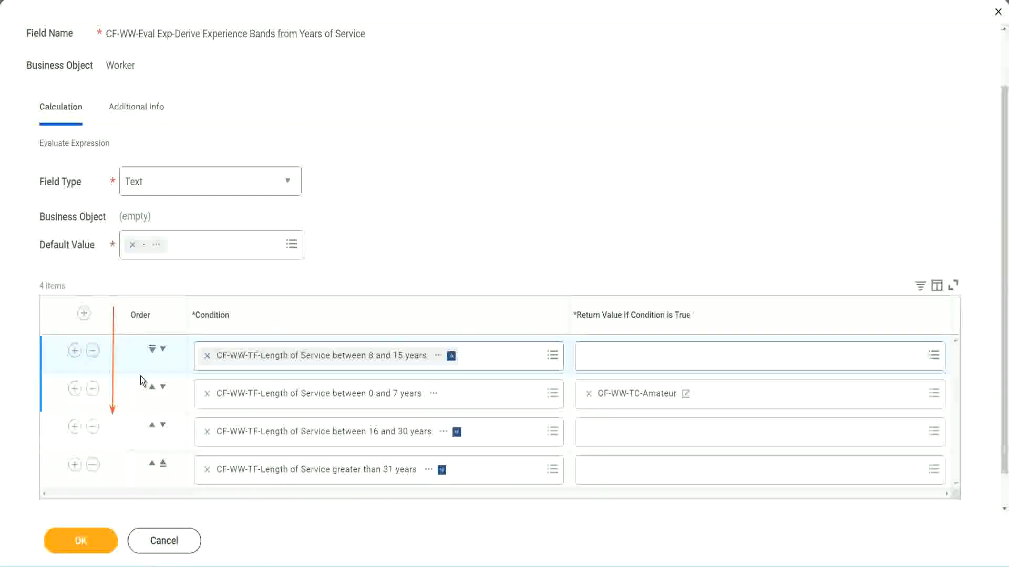
pyautogui.click(163, 349)
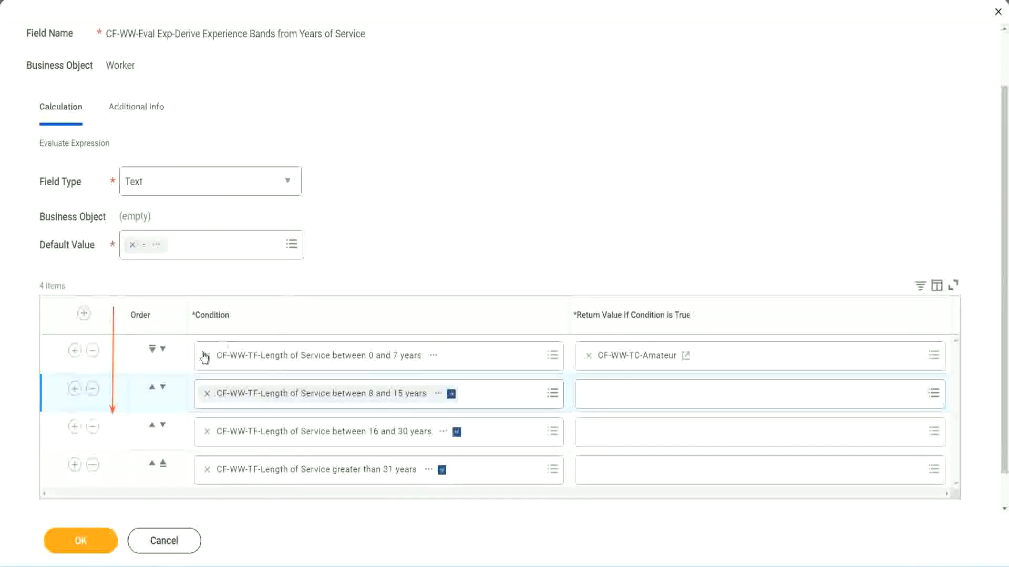
# - Reorder the 8 to 15 years row to first, copy the CF-WW-TC-Amateur field name, and return the row to second
pyautogui.click(153, 389)
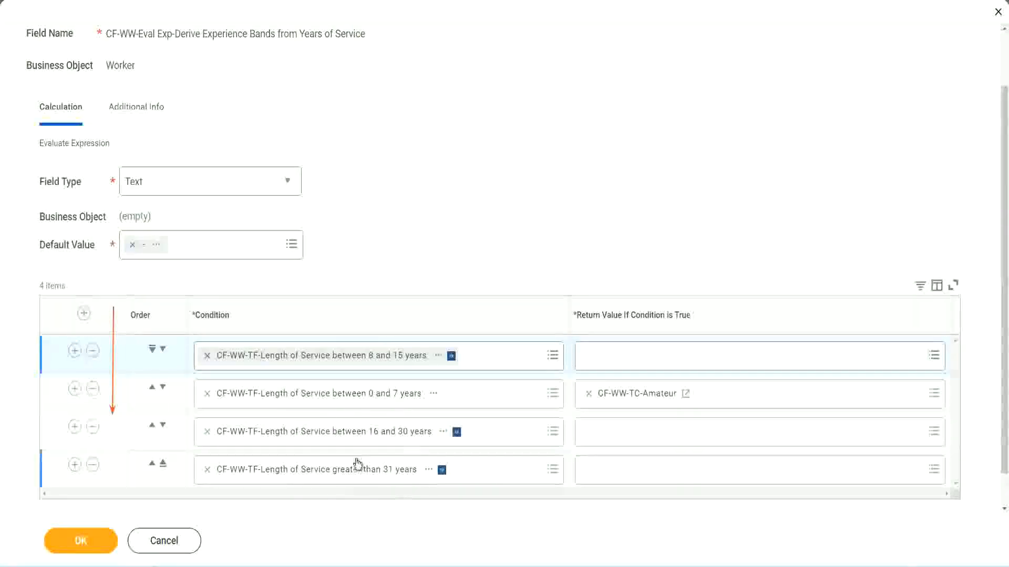
pyautogui.rightClick(639, 402)
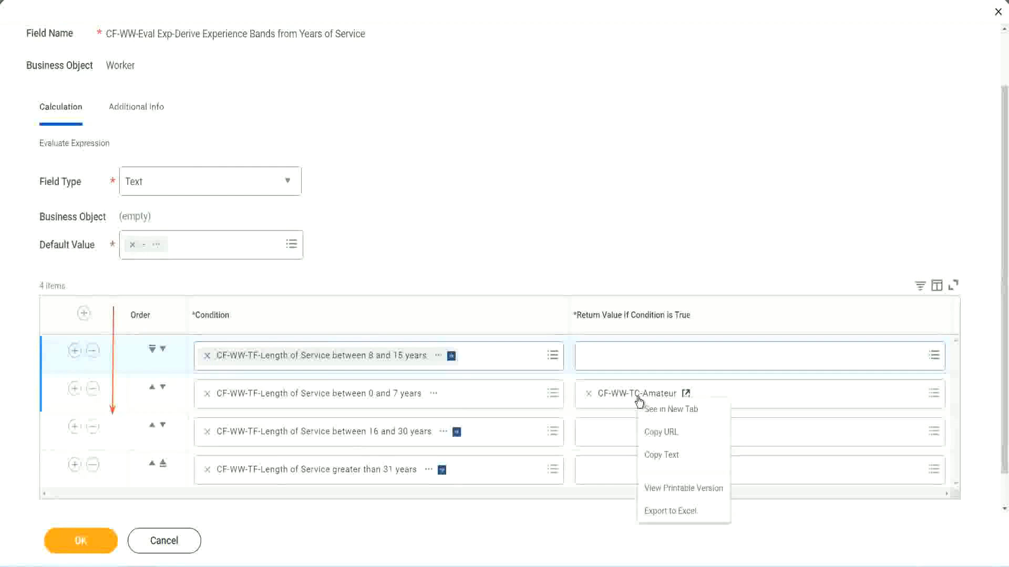
pyautogui.click(663, 456)
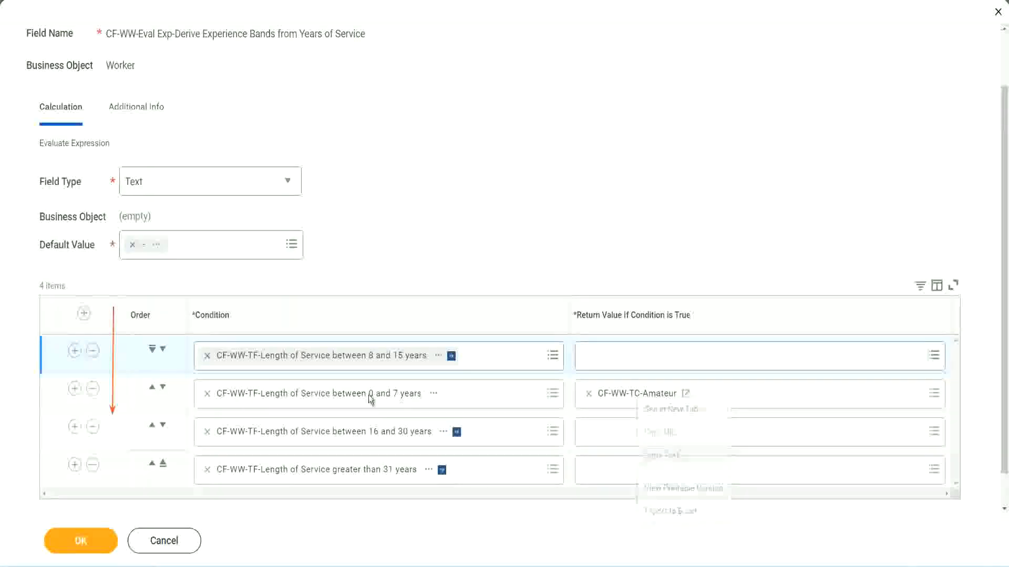
pyautogui.click(163, 349)
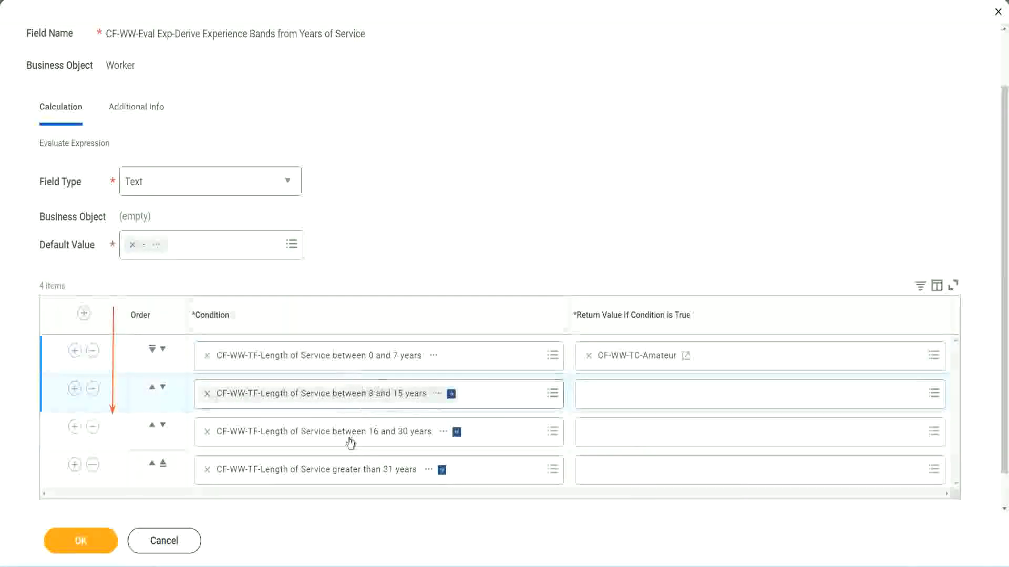
# - Start a calculated field for the second row's return value named CF-WW-TC-Experienced, with business object Global and function Text Constant
pyautogui.click(583, 388)
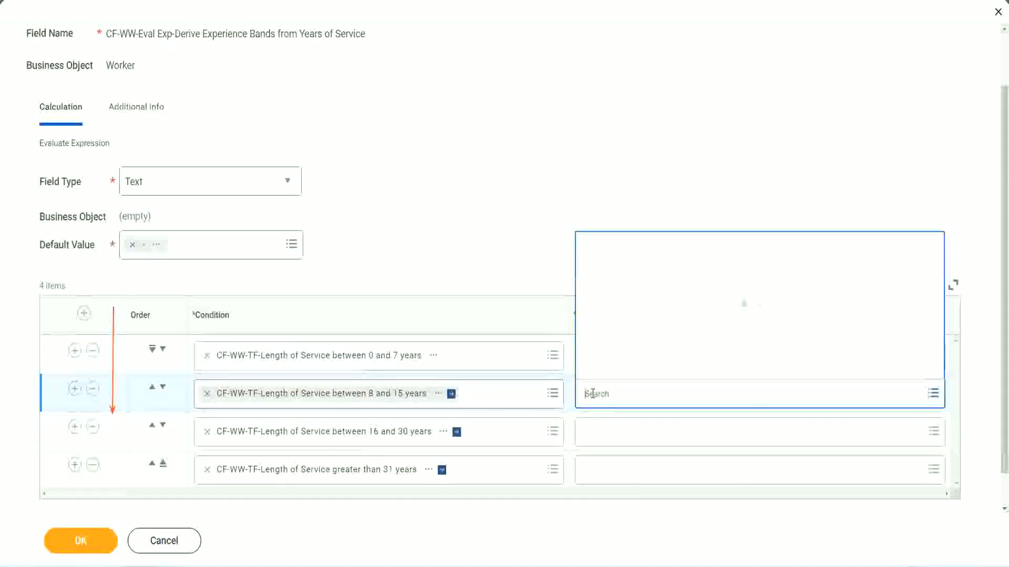
pyautogui.click(627, 369)
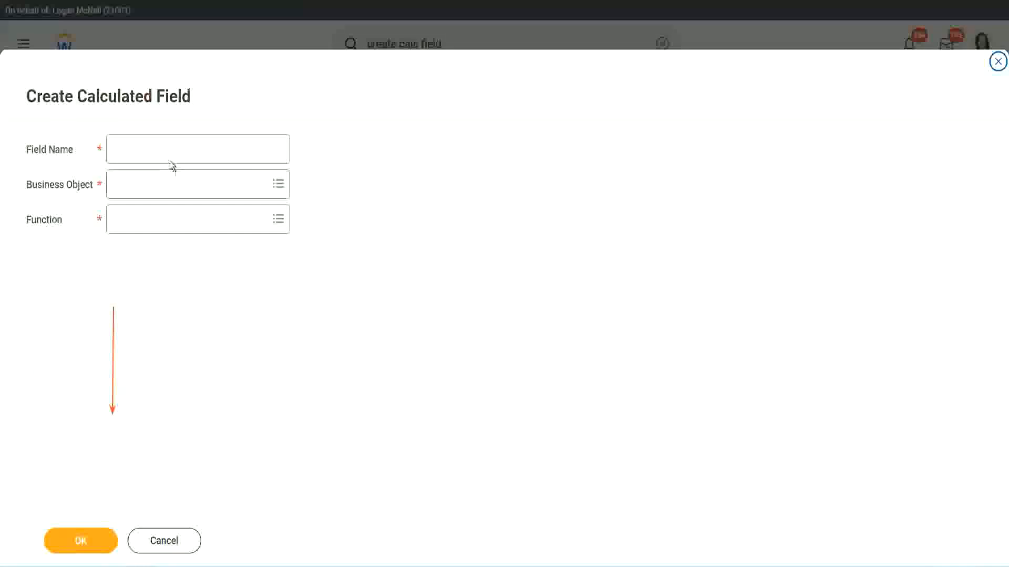
pyautogui.click(162, 149)
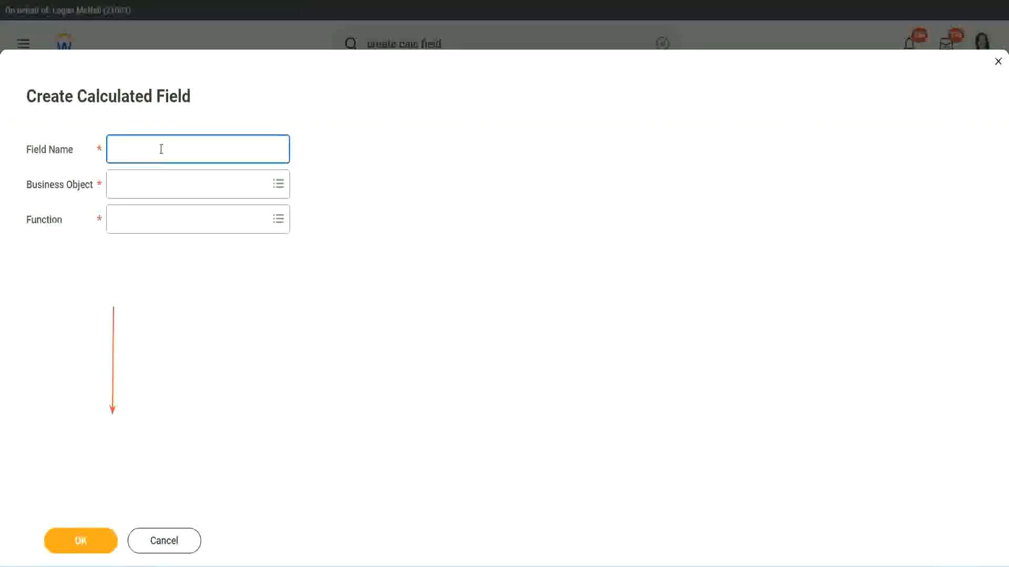
pyautogui.write('CF-WW-TC-Amateur')
pyautogui.doubleClick(193, 150)
pyautogui.write('Exper')
pyautogui.write('ienced')
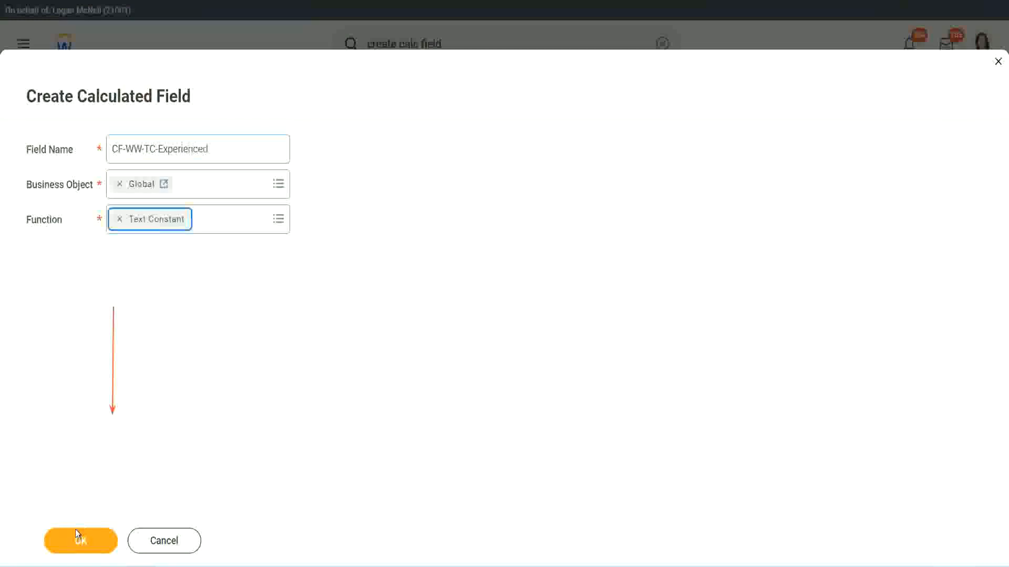
# - Enter Experienced as the text constant and save the field as the second row's return value
pyautogui.click(79, 538)
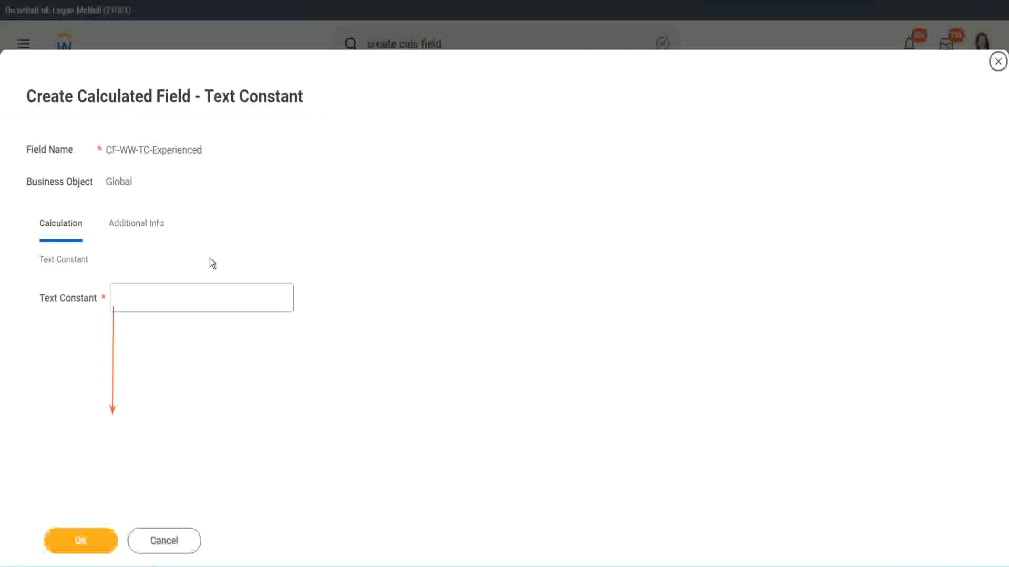
pyautogui.click(153, 298)
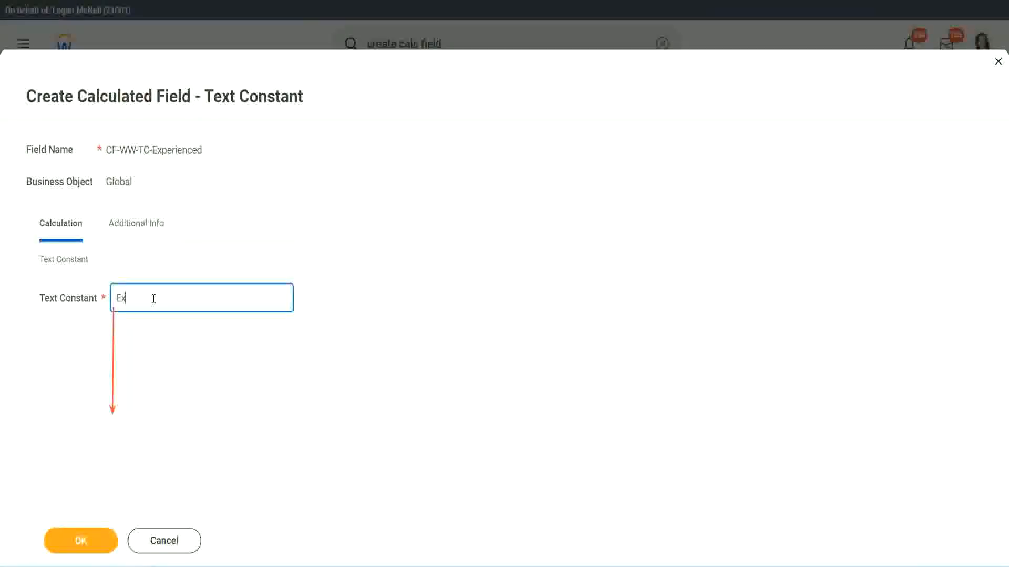
pyautogui.click(84, 542)
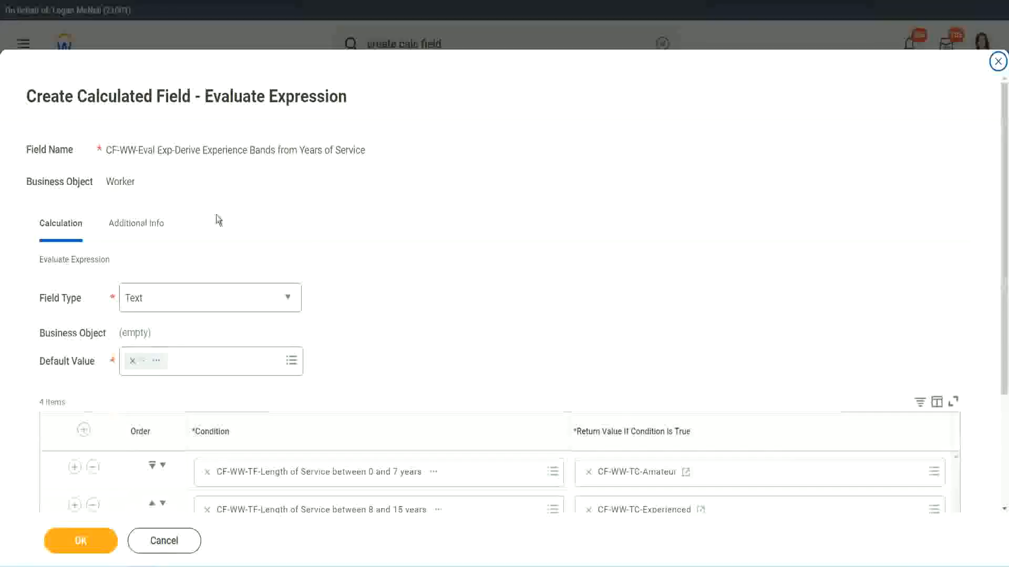
# - Start a calculated field for the third row's return value, with the copied name CF-WW-TC-Amateur and business object Global
pyautogui.scroll(-3, 466, 274)
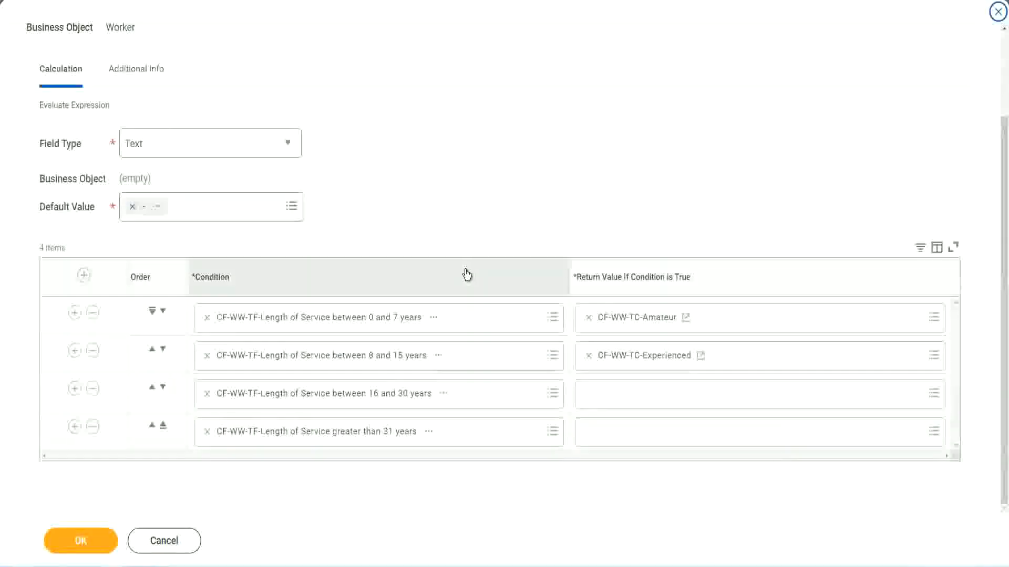
pyautogui.click(629, 399)
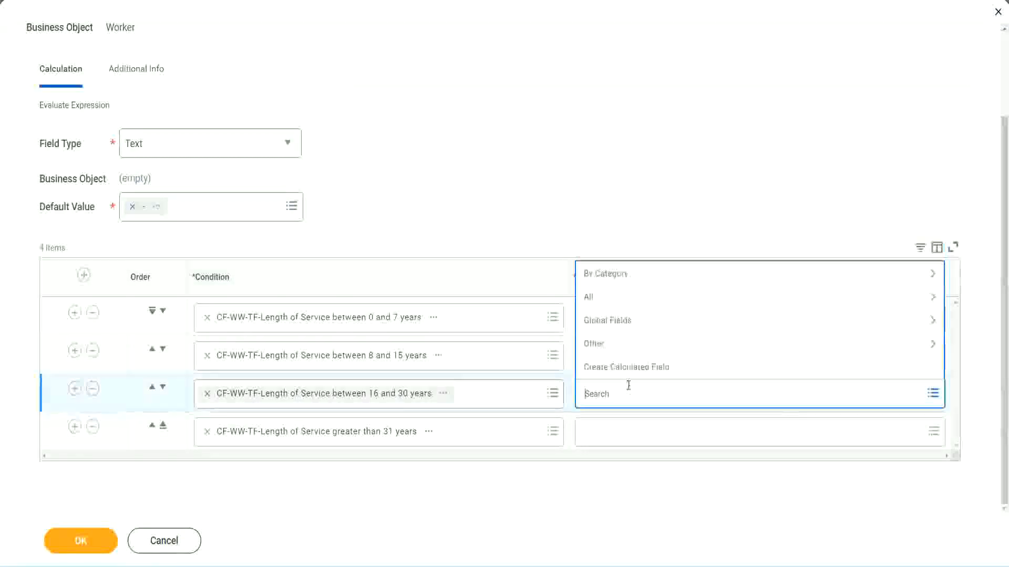
pyautogui.click(630, 366)
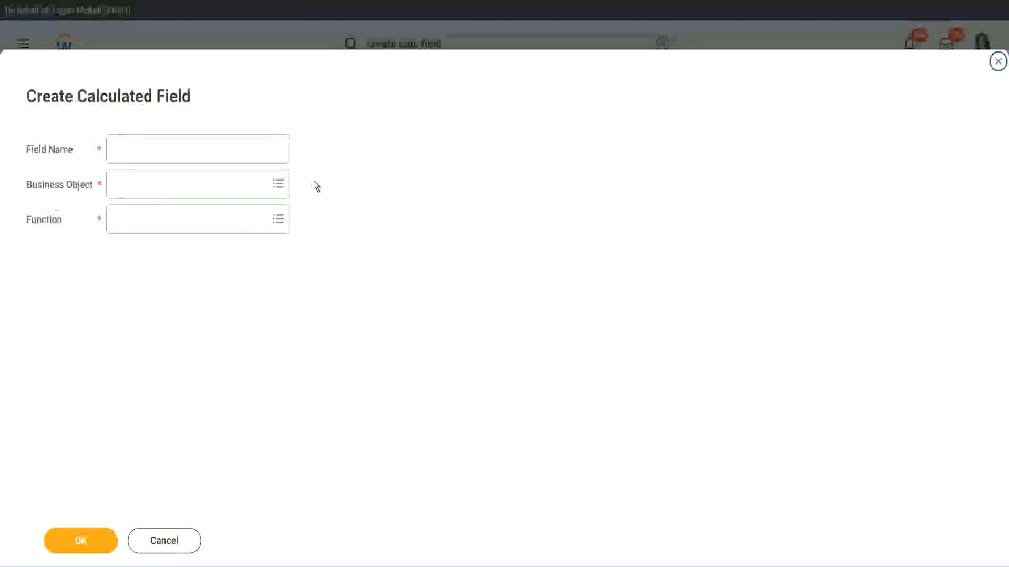
pyautogui.click(214, 149)
pyautogui.write('CF-WW-TC-Amateur')
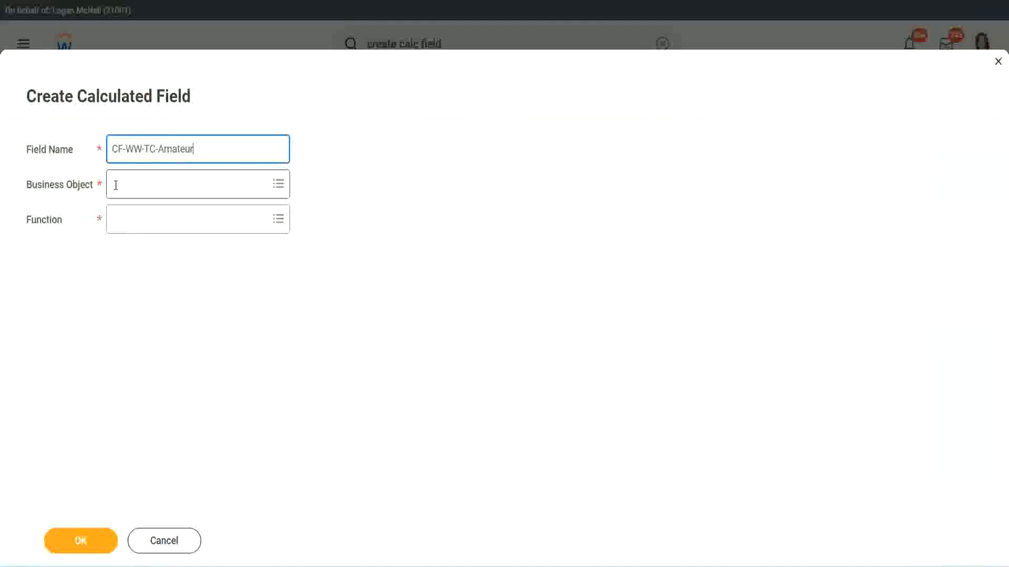
pyautogui.click(116, 185)
pyautogui.write('global')
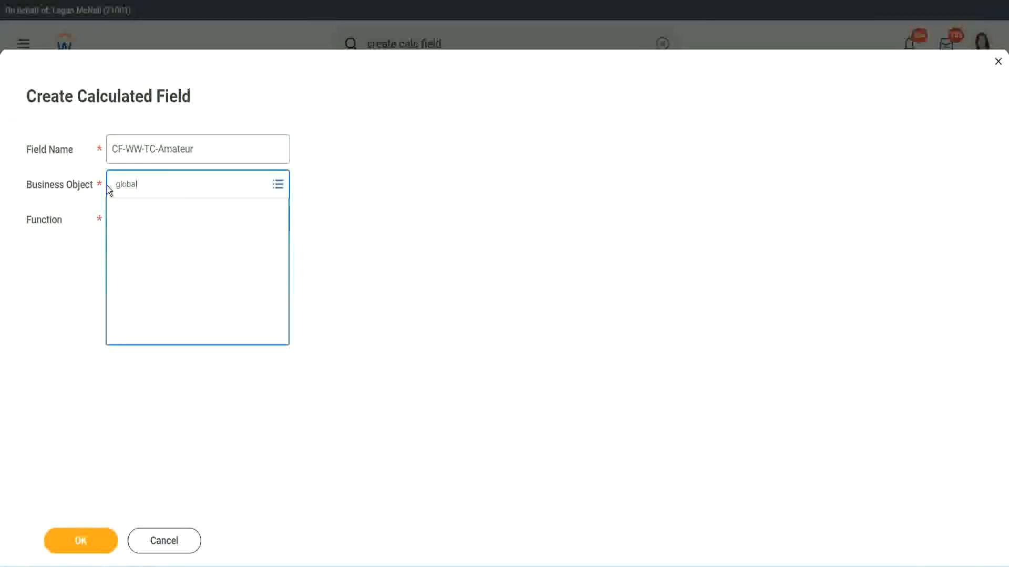
# - Change the new field's name to CF-WW-TC-Senior and set its function to Text Constant
pyautogui.click(165, 158)
pyautogui.doubleClick(176, 149)
pyautogui.write('S')
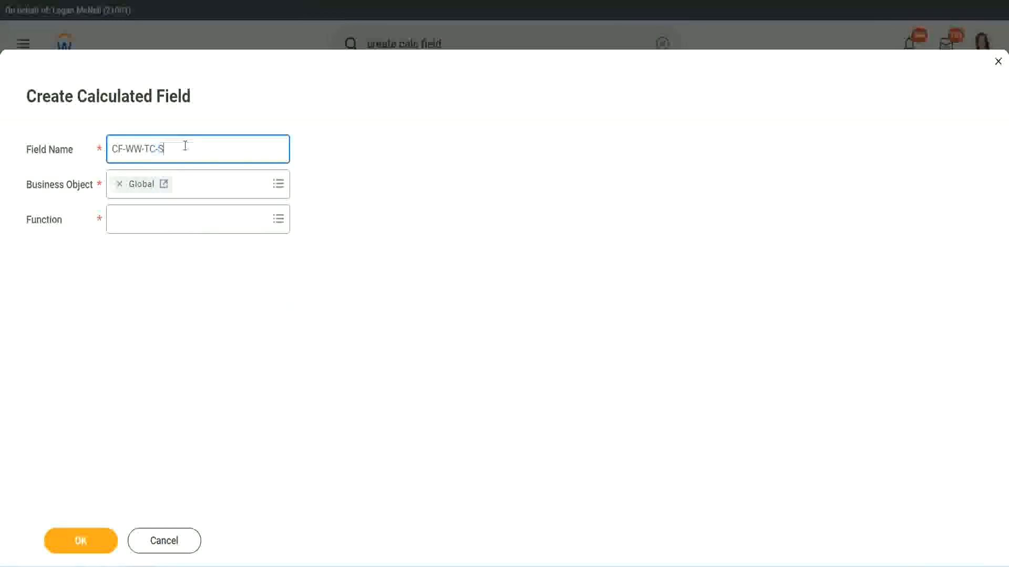
pyautogui.write('enior')
pyautogui.click(161, 229)
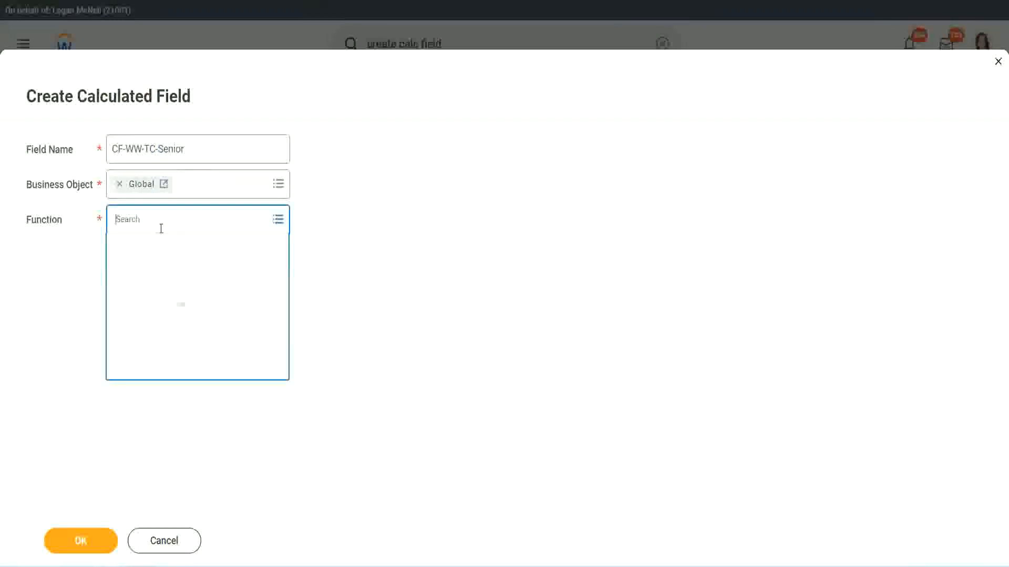
pyautogui.write('tc')
pyautogui.press('Return')
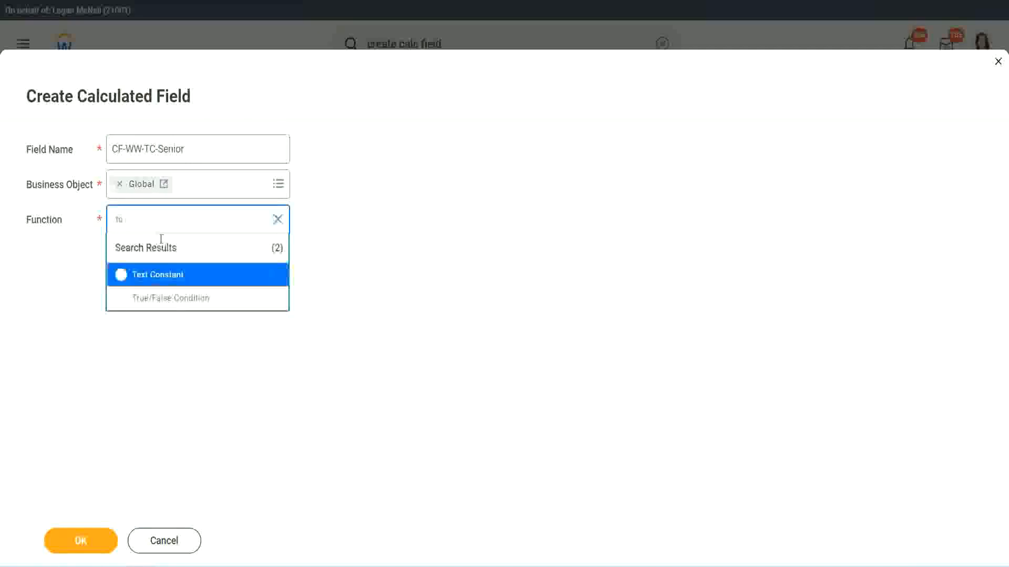
pyautogui.click(155, 274)
# - Continue to the calculation settings, enter Senior as the text constant, and save the field as the third row's return value
pyautogui.click(92, 547)
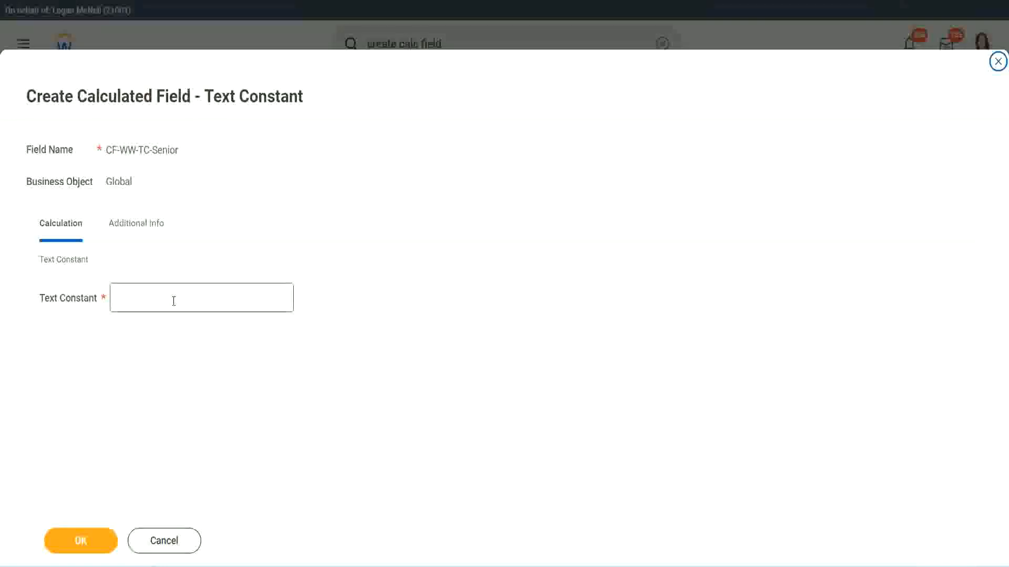
pyautogui.click(171, 295)
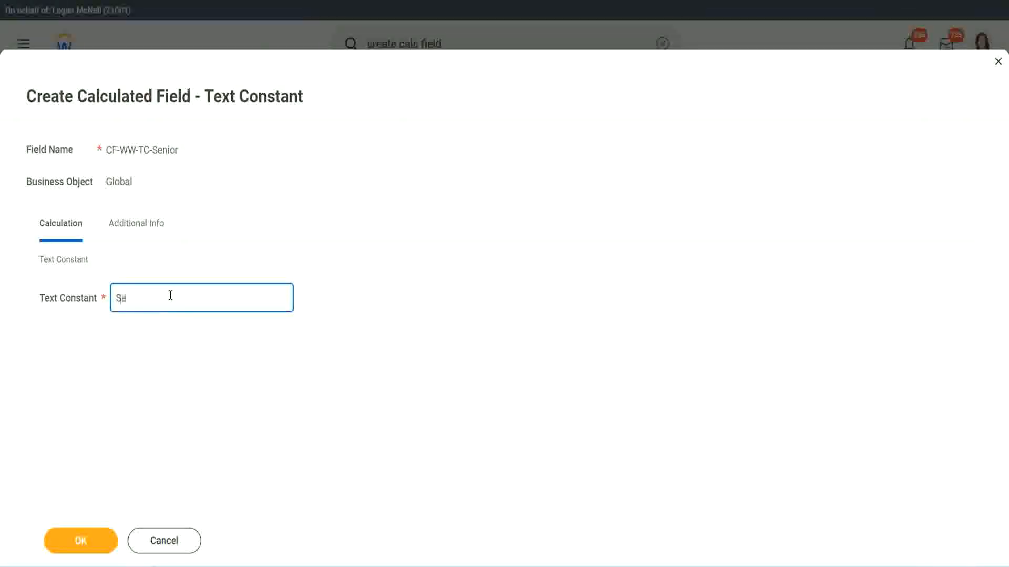
pyautogui.click(100, 535)
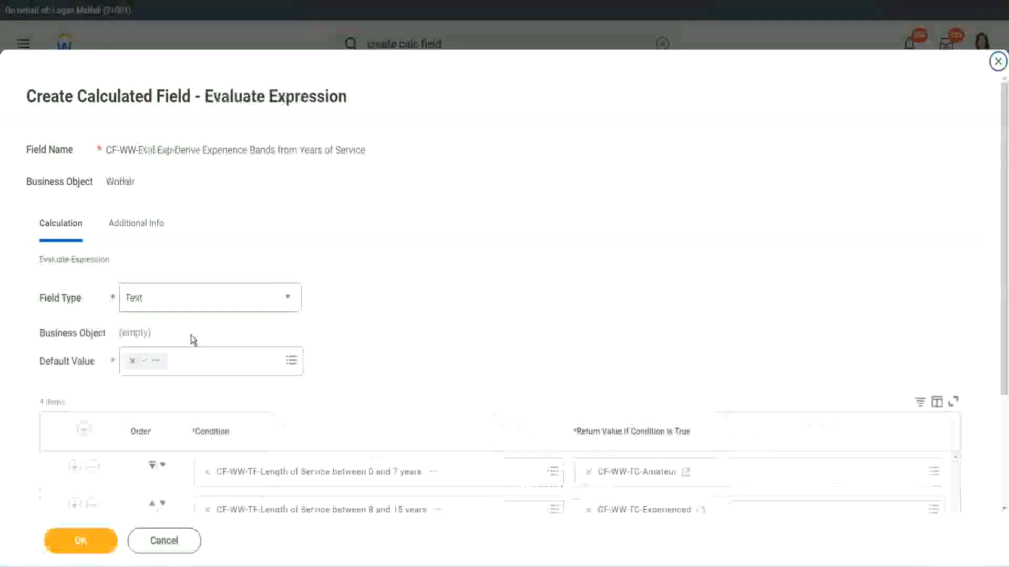
# - Start a new calculated field for the fourth row's return value and name it CF-WW-TC-Legend
pyautogui.scroll(-4, 730, 377)
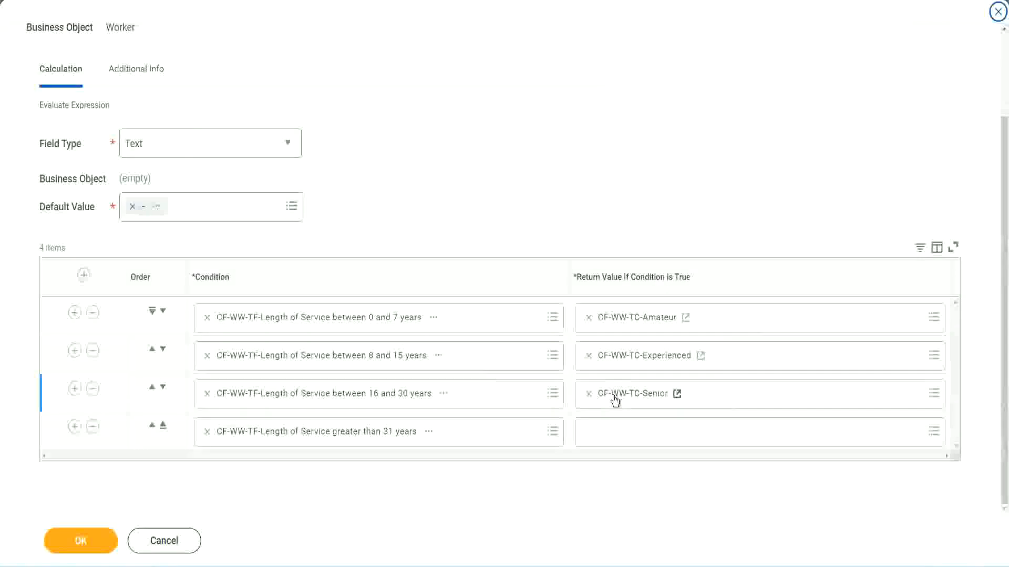
pyautogui.rightClick(615, 400)
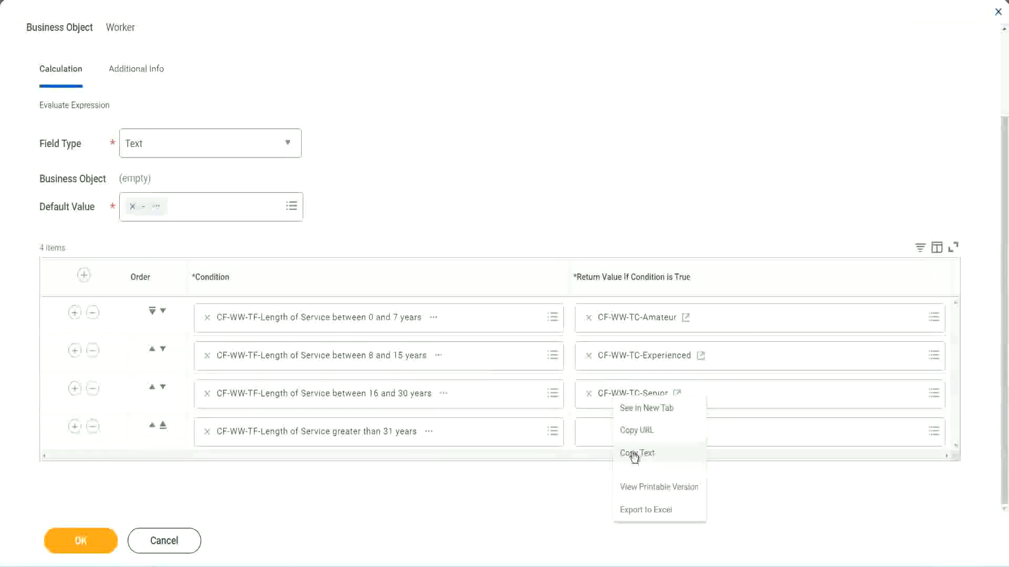
pyautogui.click(633, 453)
pyautogui.click(613, 436)
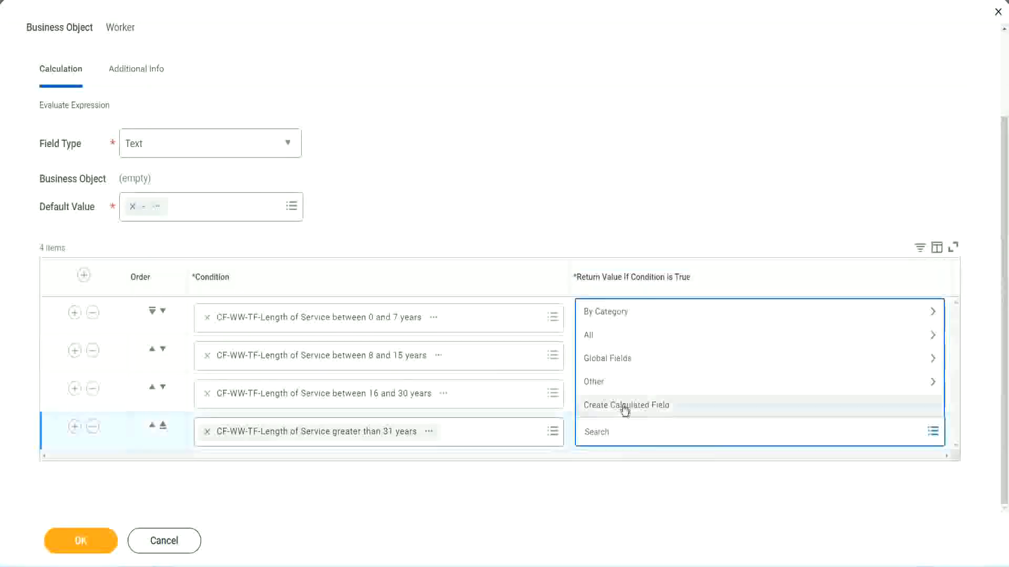
pyautogui.click(624, 410)
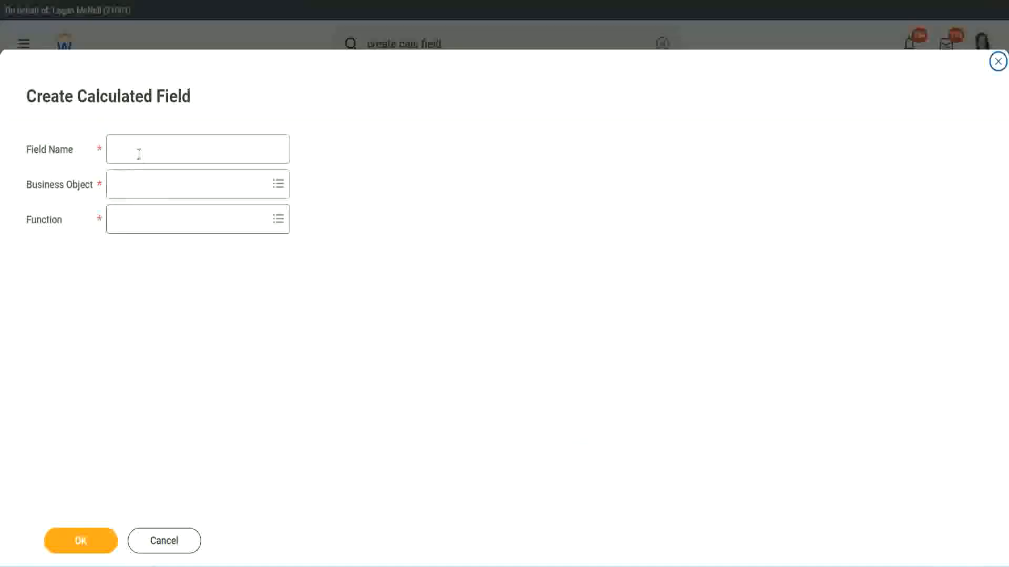
pyautogui.click(139, 153)
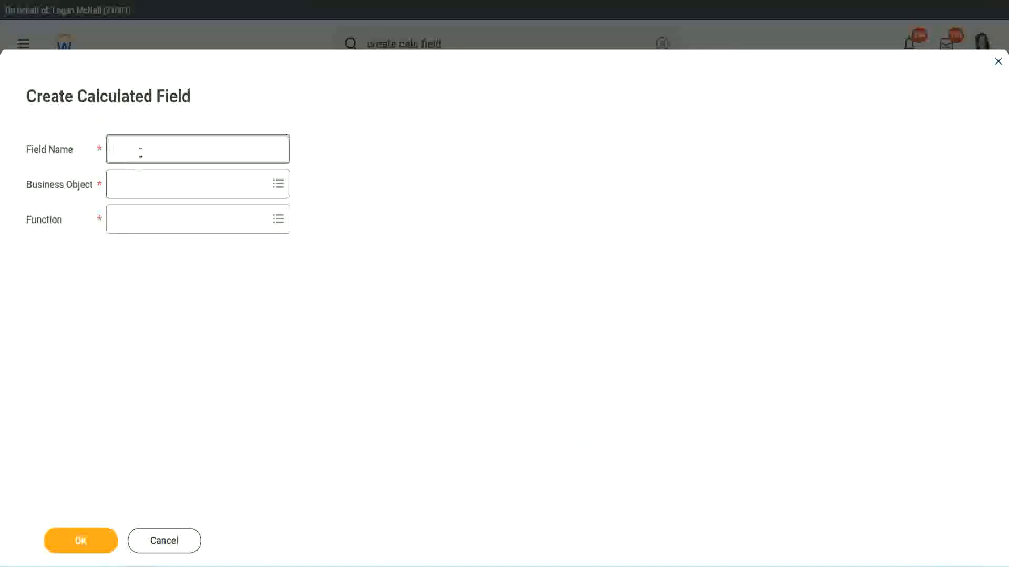
pyautogui.write('CF-WW-TC-Senior')
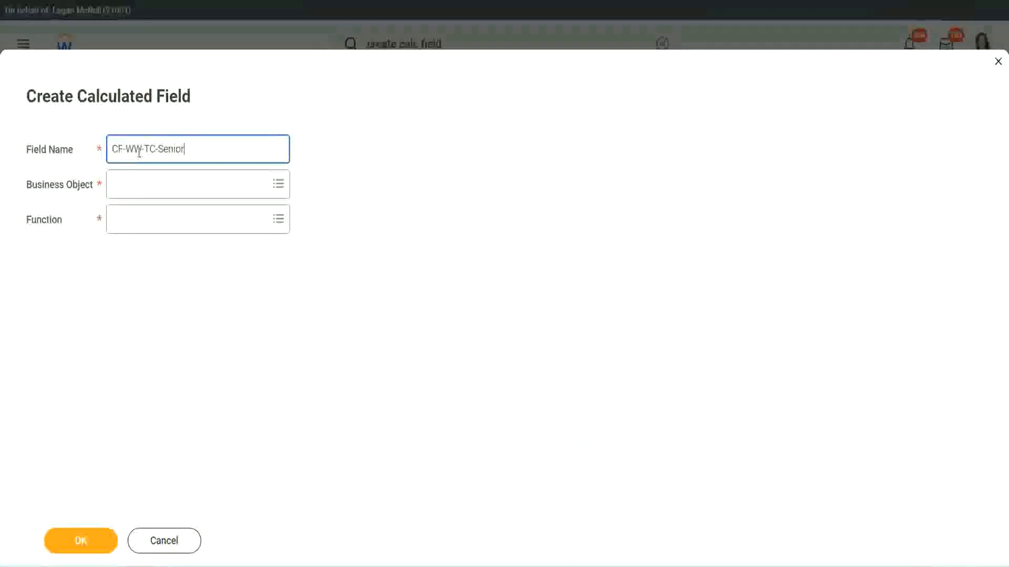
pyautogui.doubleClick(169, 149)
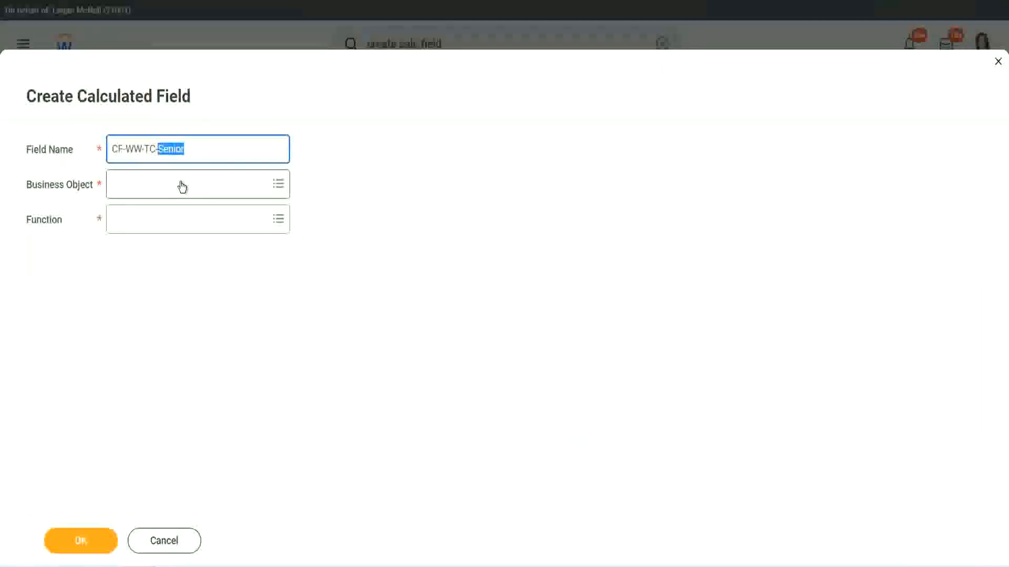
pyautogui.write('Legend')
# - Set the new field's business object to Global and its function to Text Constant
pyautogui.click(142, 191)
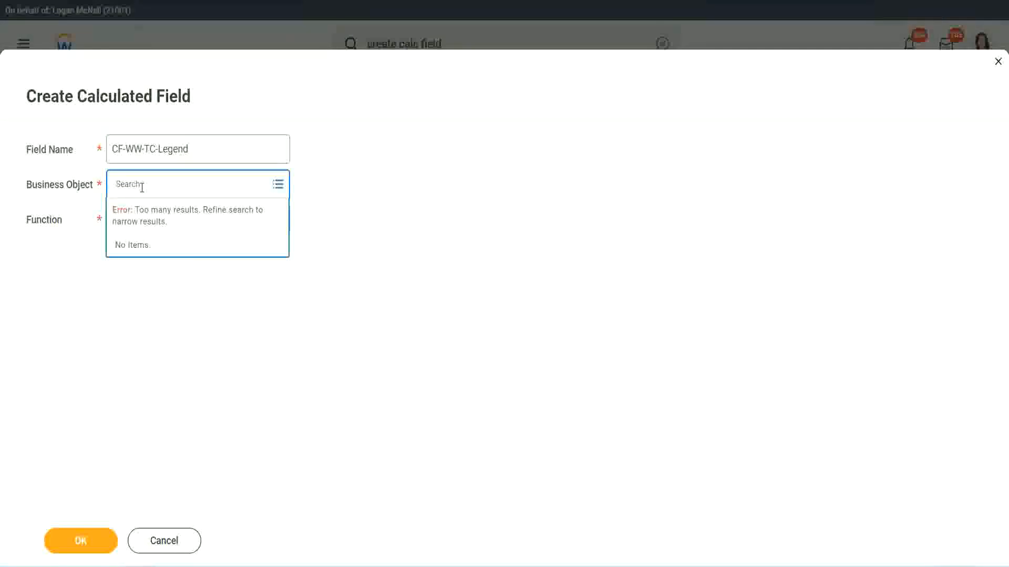
pyautogui.write('glo')
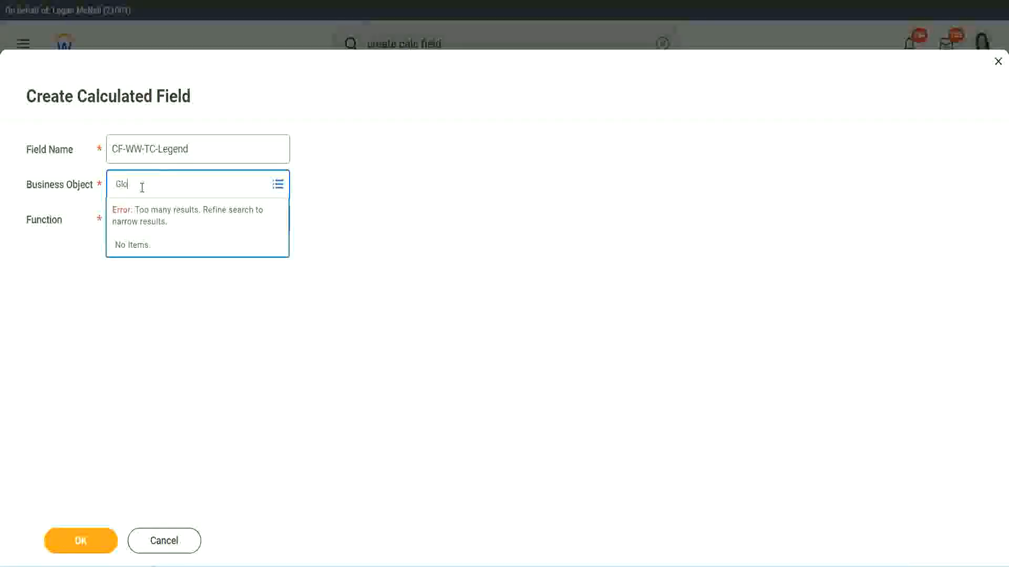
pyautogui.write('bal')
pyautogui.press('Return')
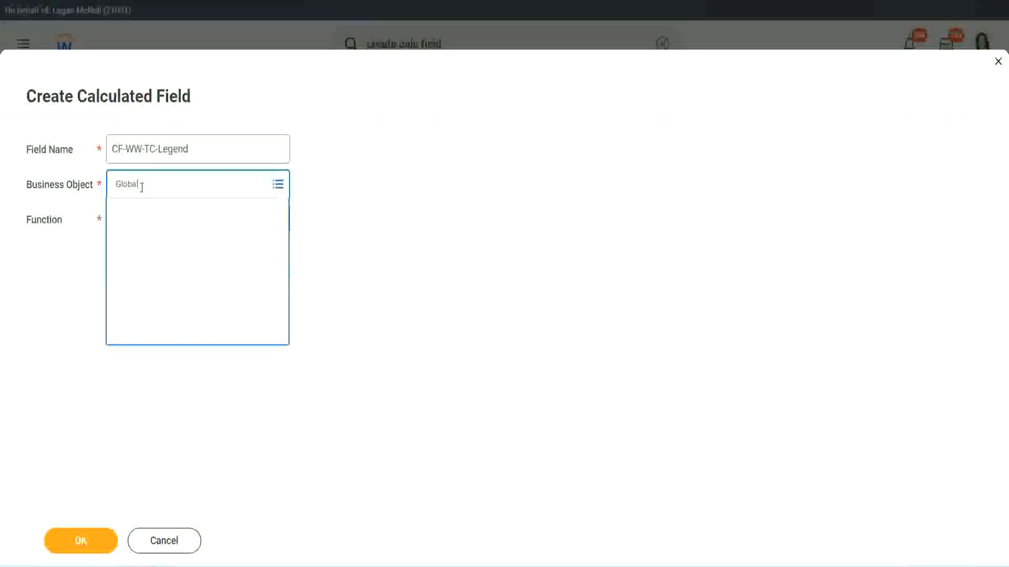
pyautogui.click(151, 242)
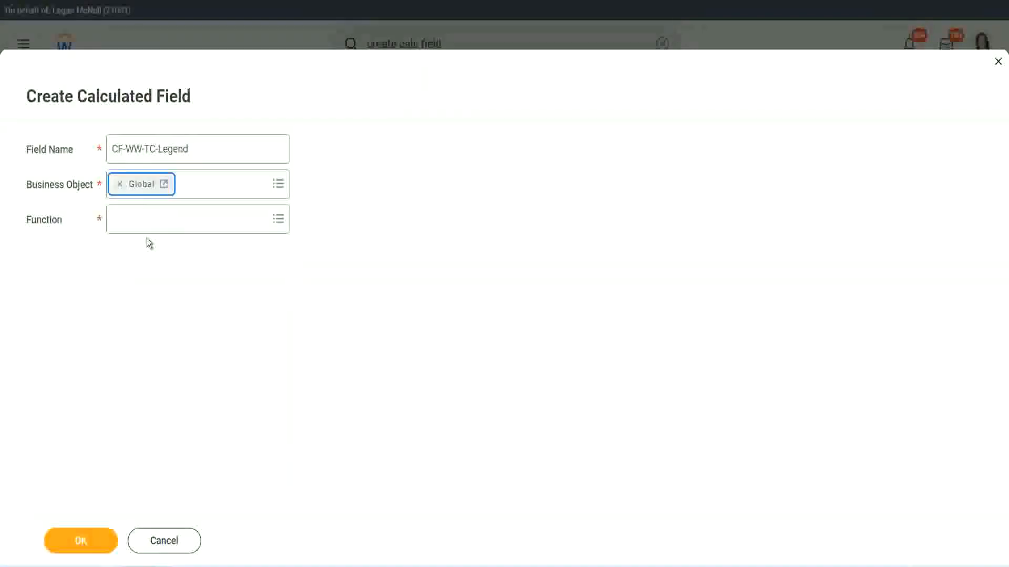
pyautogui.click(146, 221)
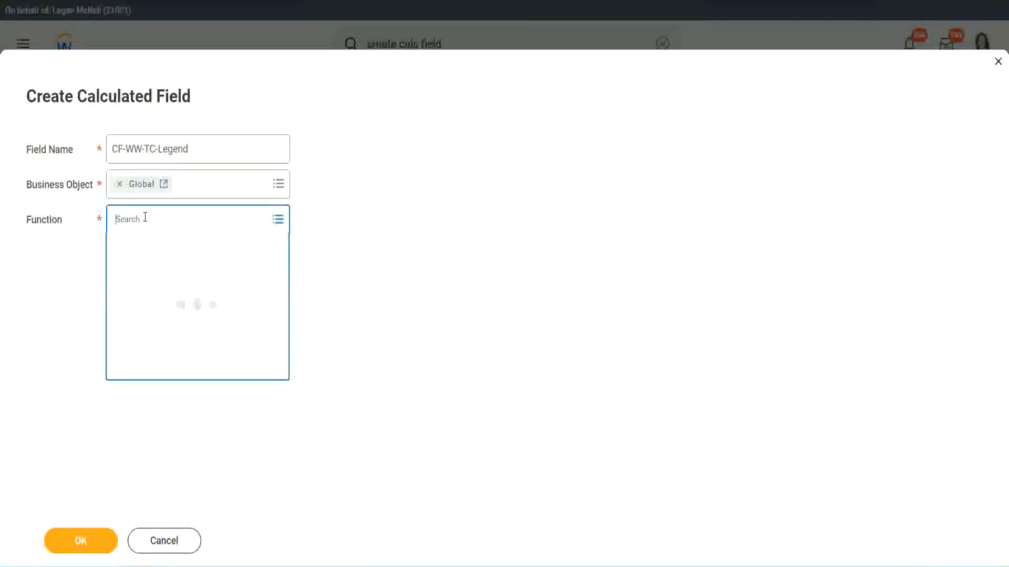
pyautogui.write('td')
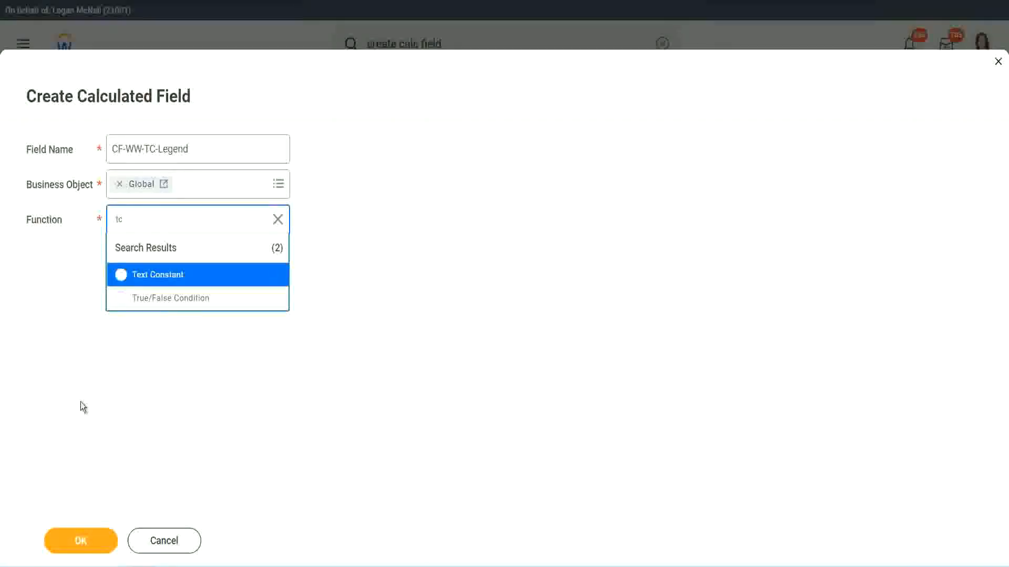
pyautogui.click(126, 281)
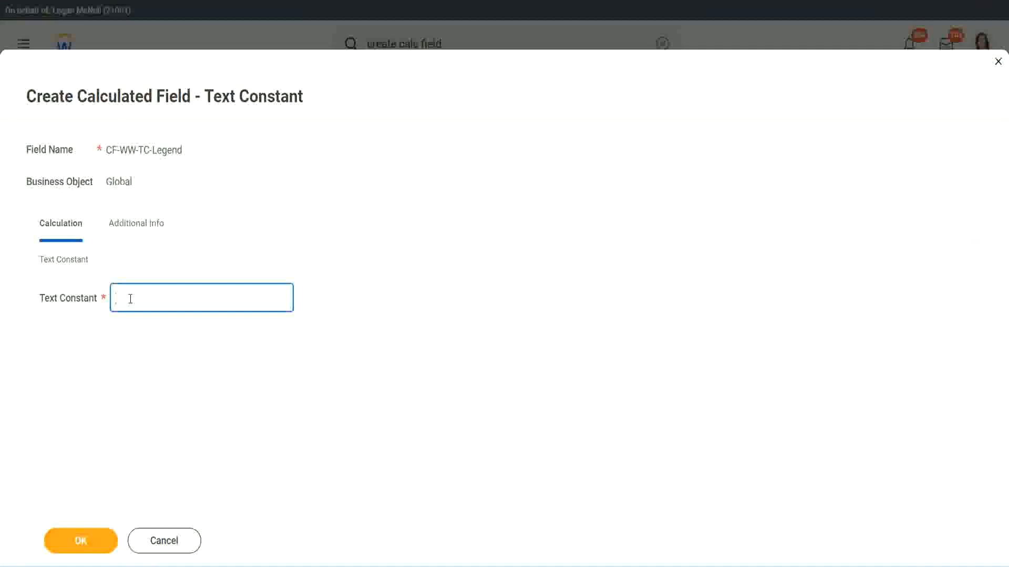
# - Enter Legend as the text constant and save the field as the fourth row's return value
pyautogui.write('Legend')
pyautogui.click(82, 541)
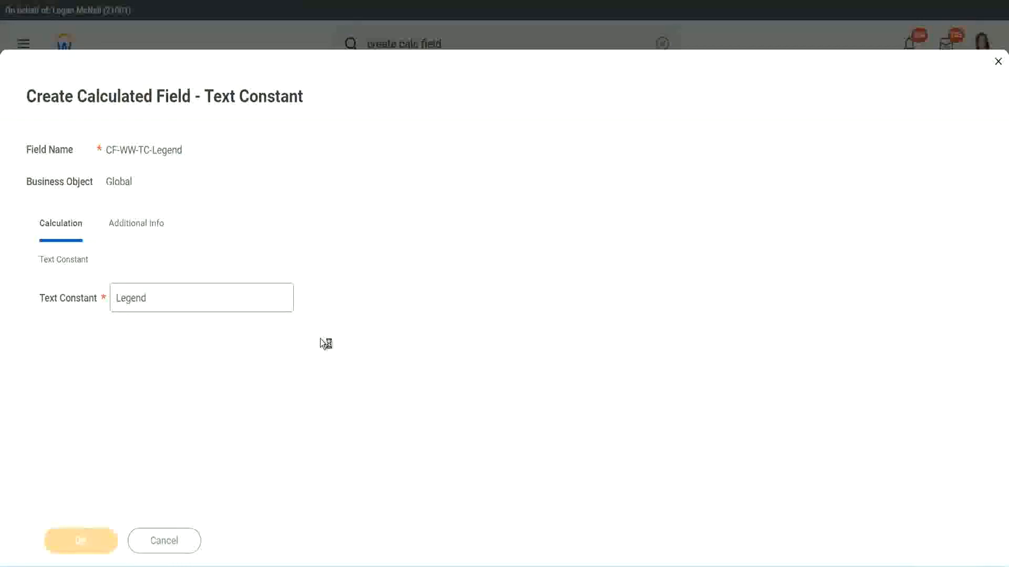
pyautogui.scroll(-3, 534, 282)
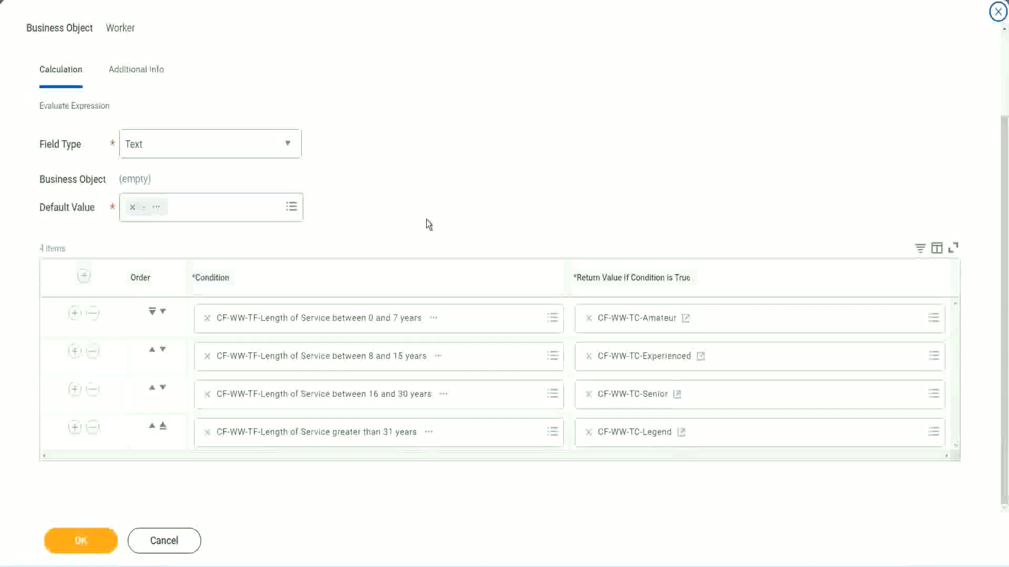
# - Save the Evaluate Expression calculated field, then review its conditions and return values before closing the confirmation
pyautogui.scroll(1, 427, 213)
pyautogui.scroll(1, 427, 211)
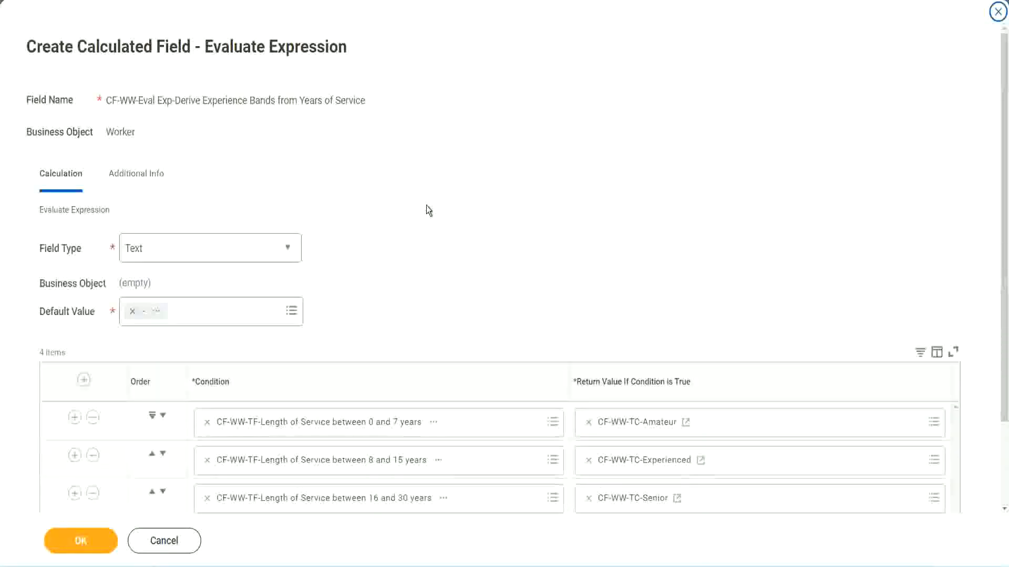
pyautogui.scroll(-2, 427, 210)
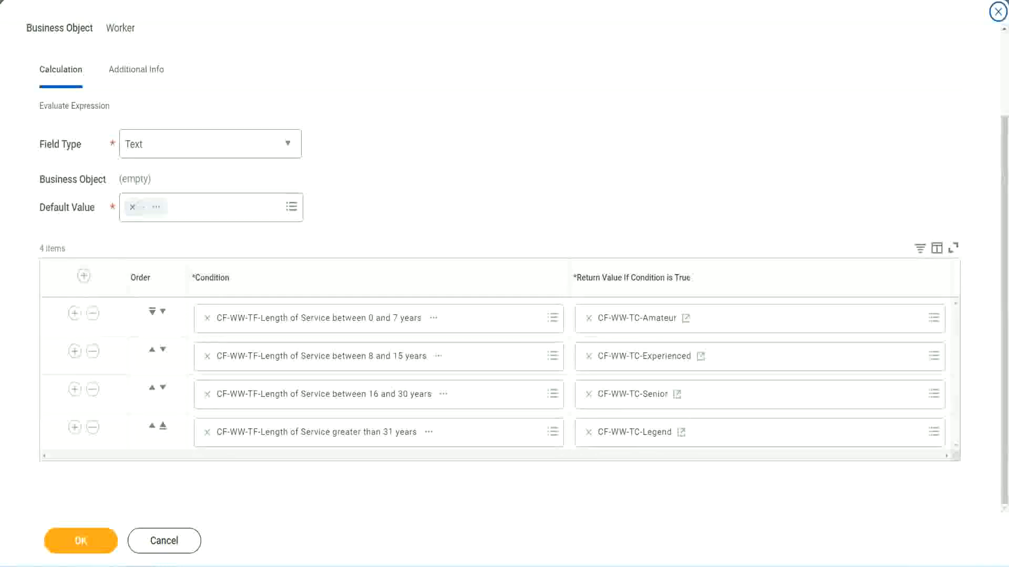
pyautogui.moveTo(646, 147); pyautogui.dragTo(654, 253)
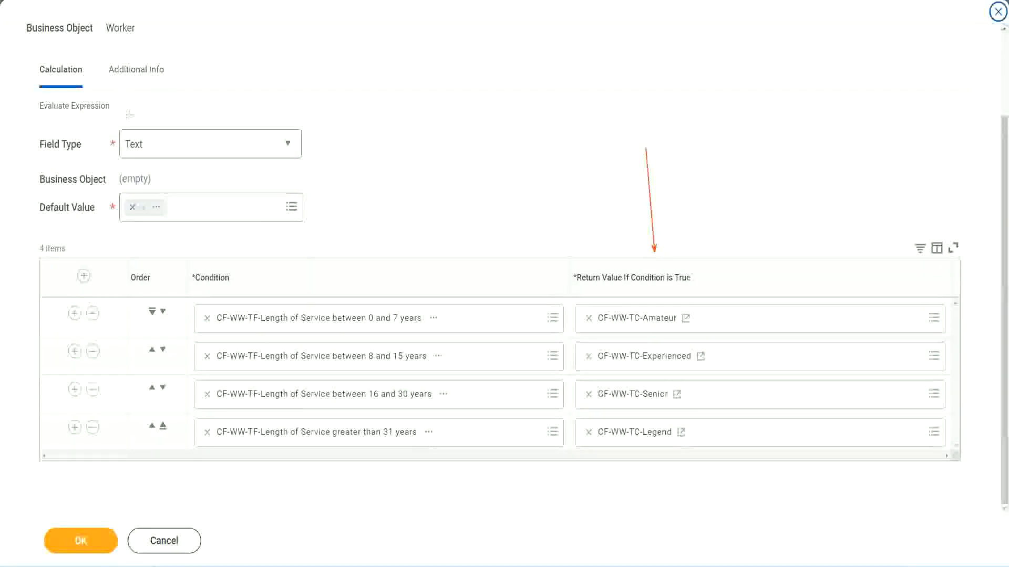
pyautogui.moveTo(125, 90); pyautogui.dragTo(129, 126)
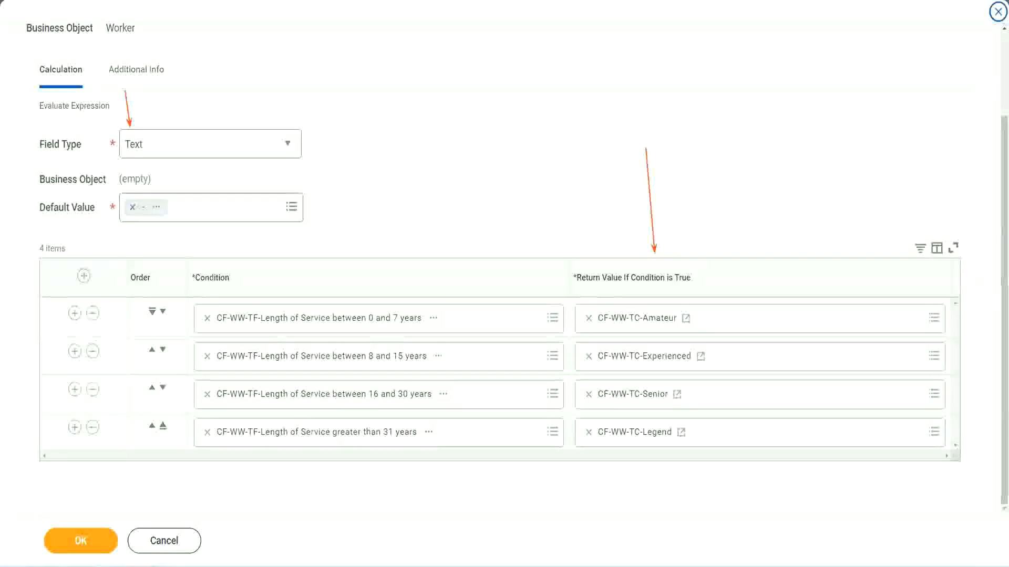
pyautogui.click(88, 538)
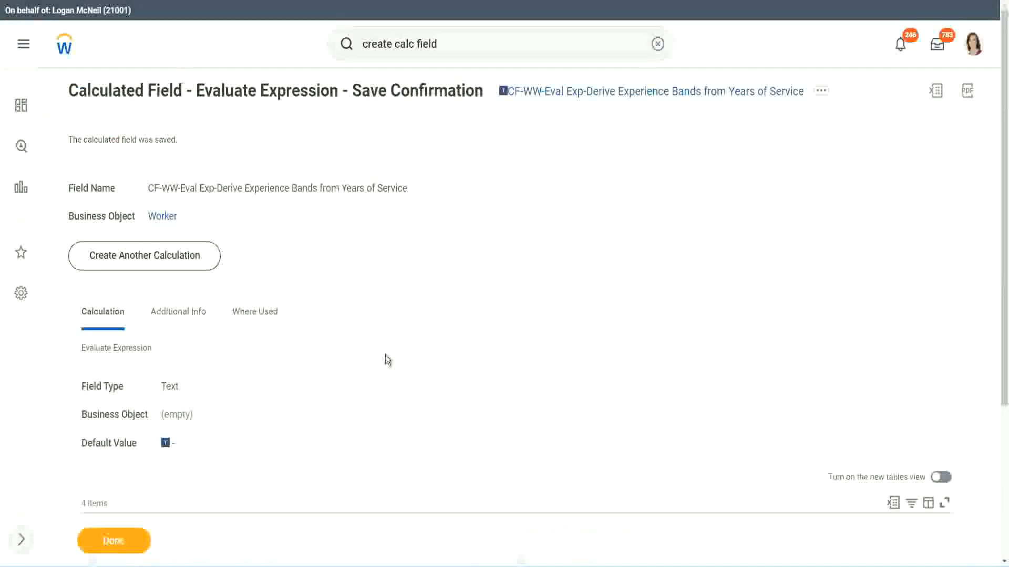
pyautogui.scroll(-4, 389, 368)
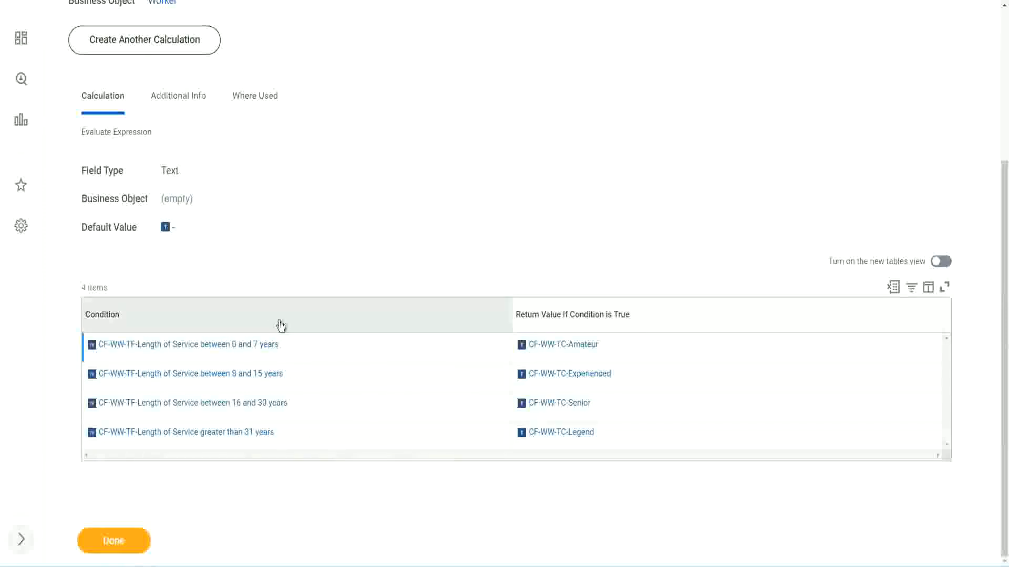
pyautogui.scroll(4, 279, 324)
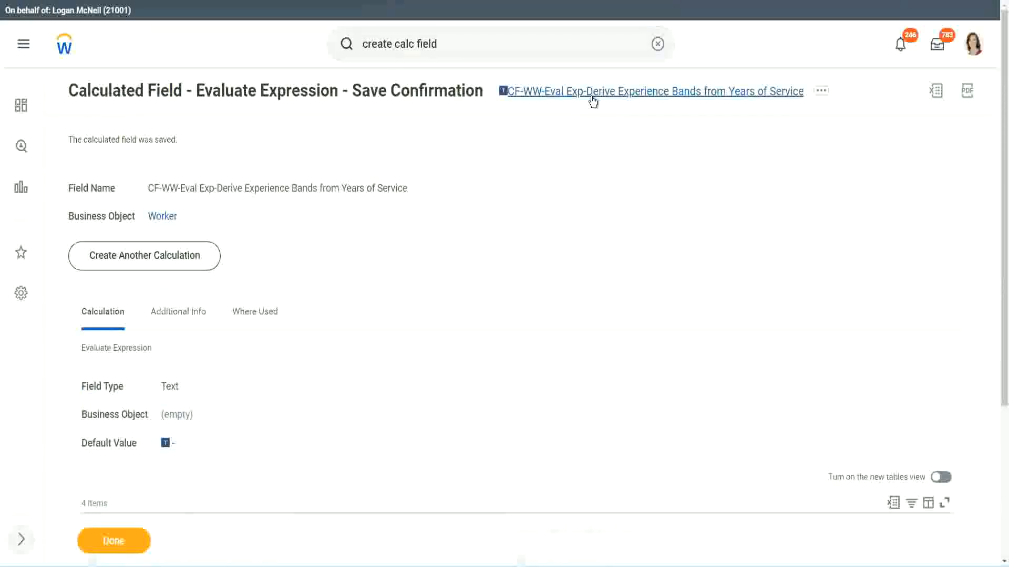
pyautogui.click(610, 156)
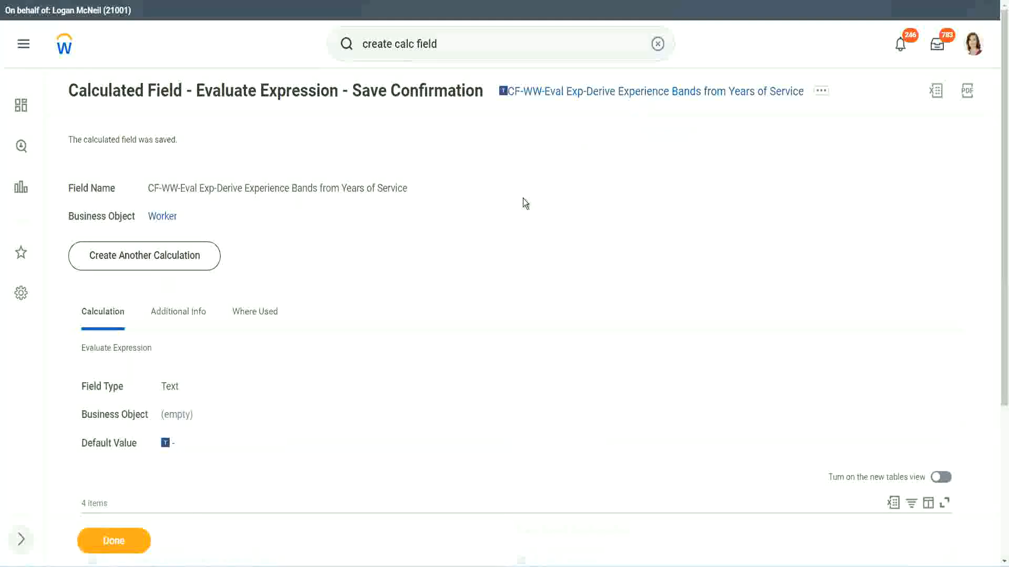
pyautogui.click(112, 543)
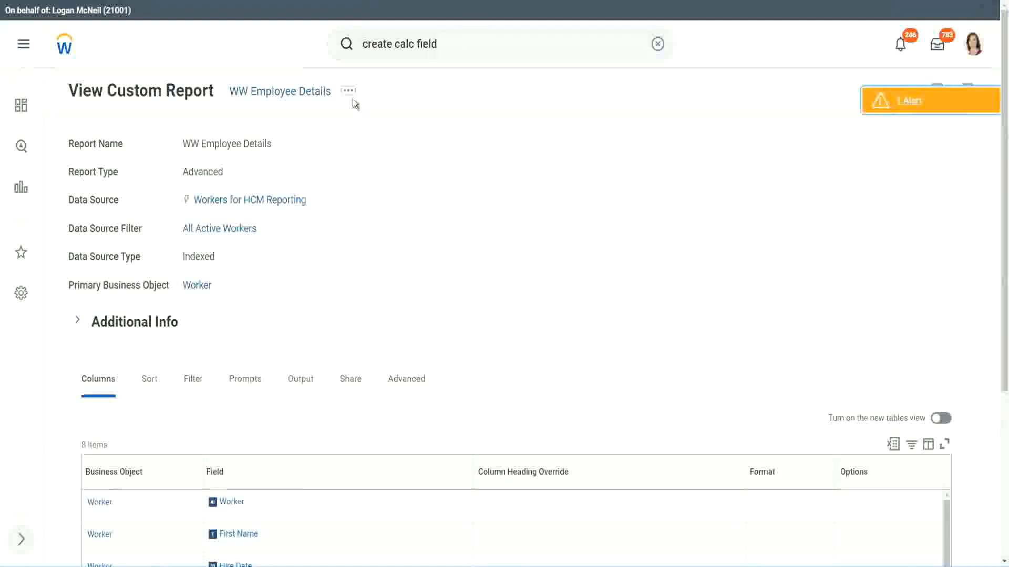
# - Open the WW Employee Details custom report for editing, at its column definitions
pyautogui.click(350, 93)
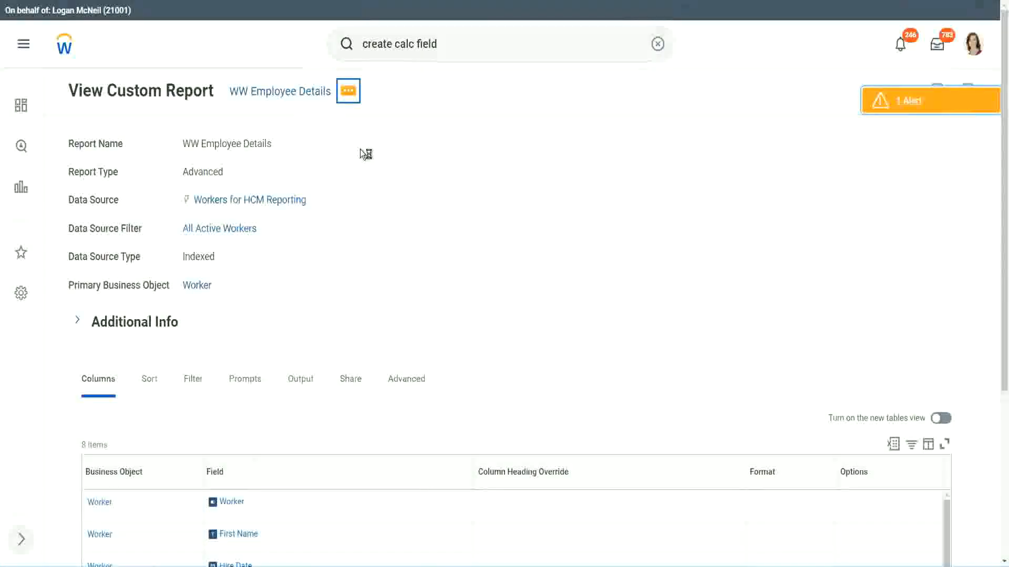
pyautogui.moveTo(412, 149)
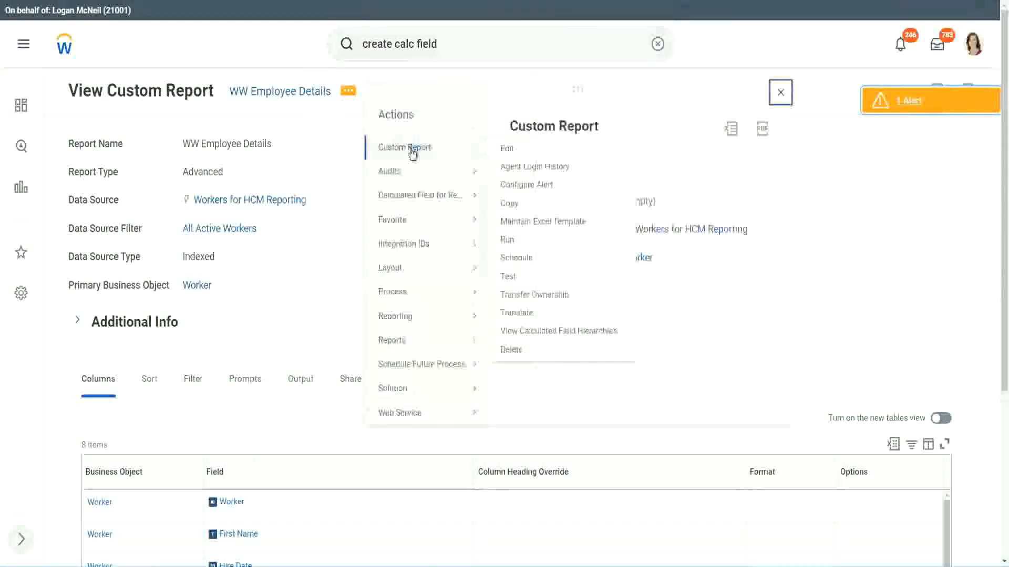
pyautogui.click(512, 151)
pyautogui.scroll(-4, 367, 229)
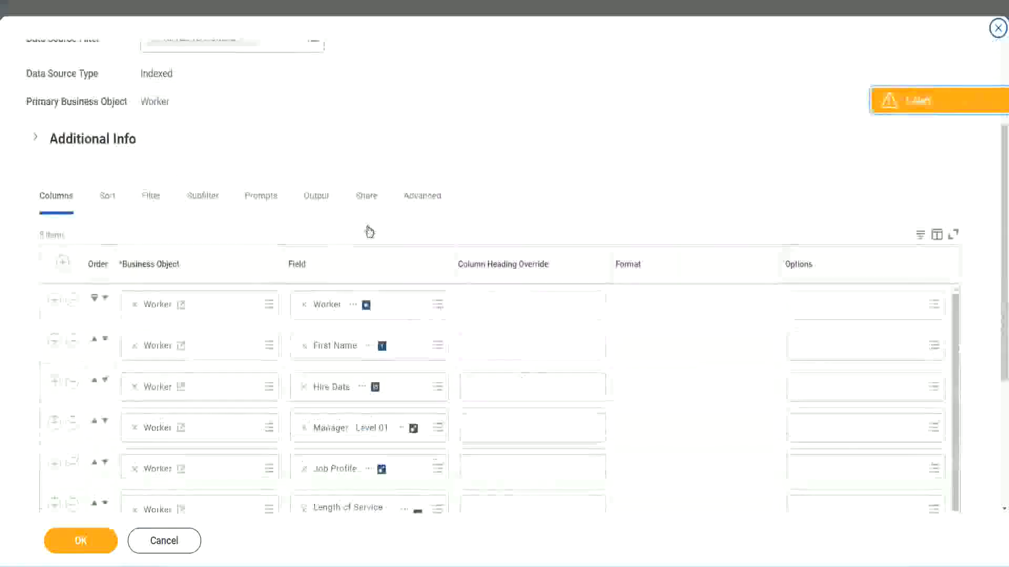
pyautogui.scroll(-2, 369, 232)
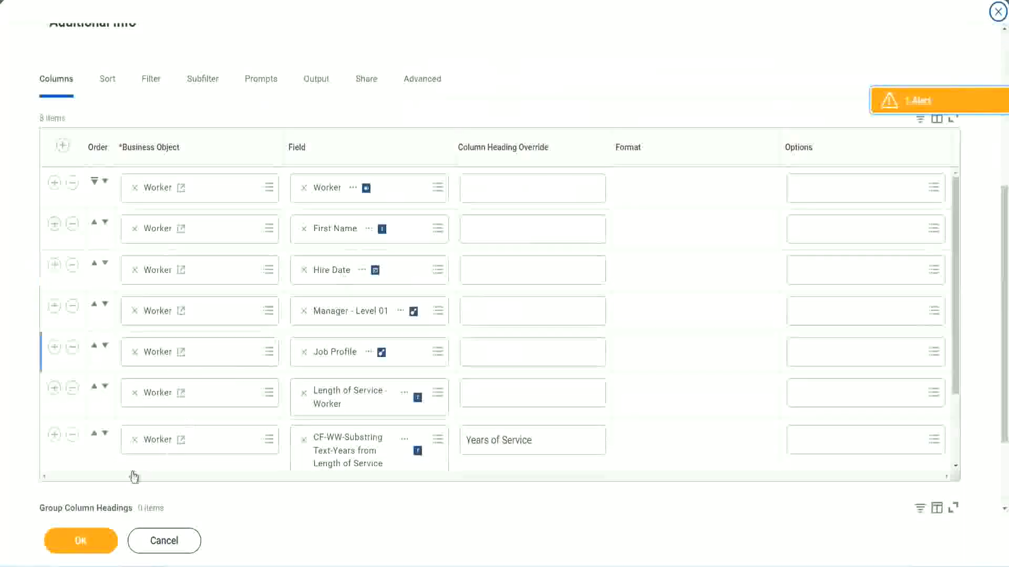
# - Add a last Worker column to the report with the field CF-WW-Eval Exp-Derive Experience Bands from Years of Service
pyautogui.click(54, 435)
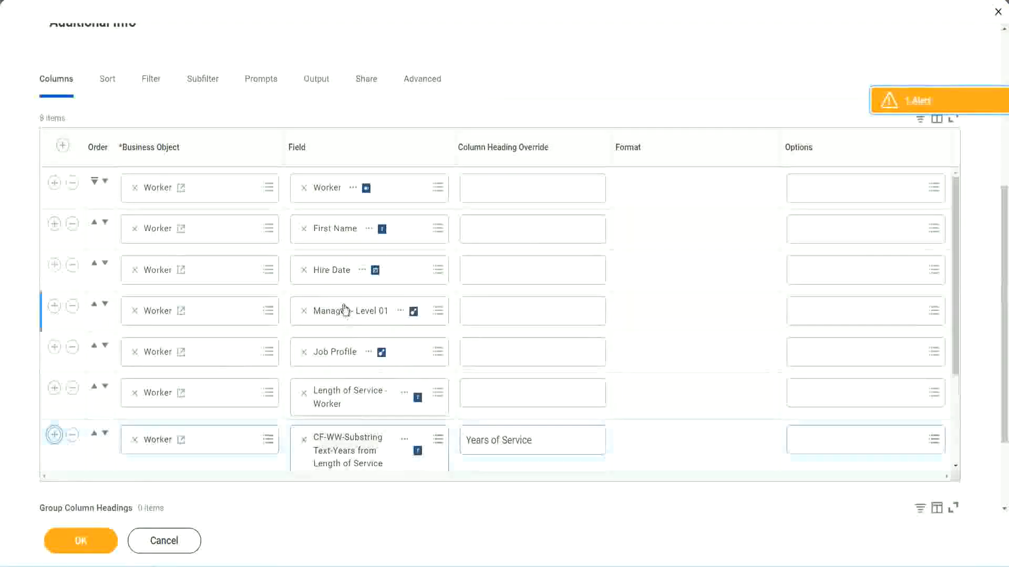
pyautogui.scroll(-2, 527, 340)
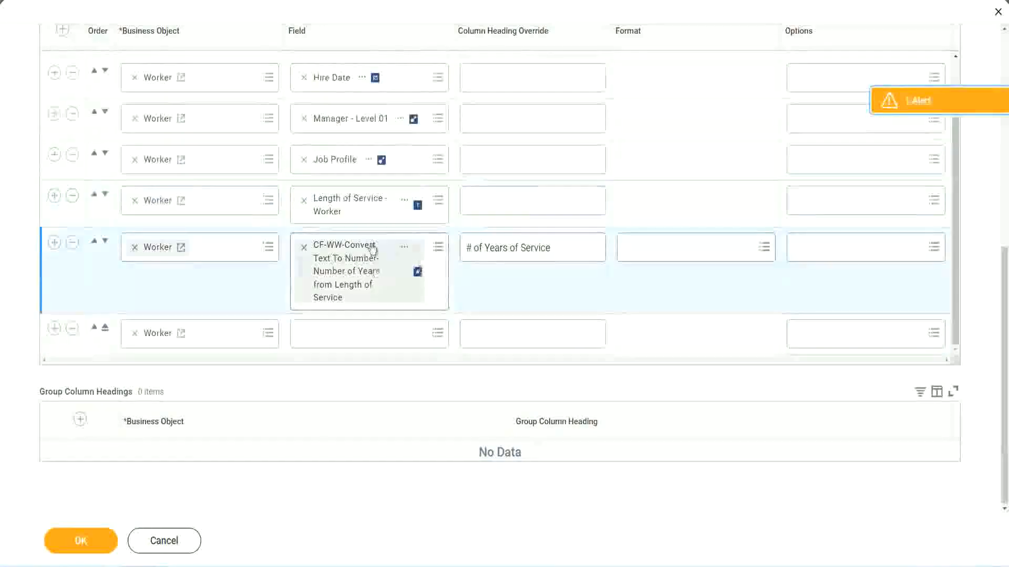
pyautogui.click(330, 333)
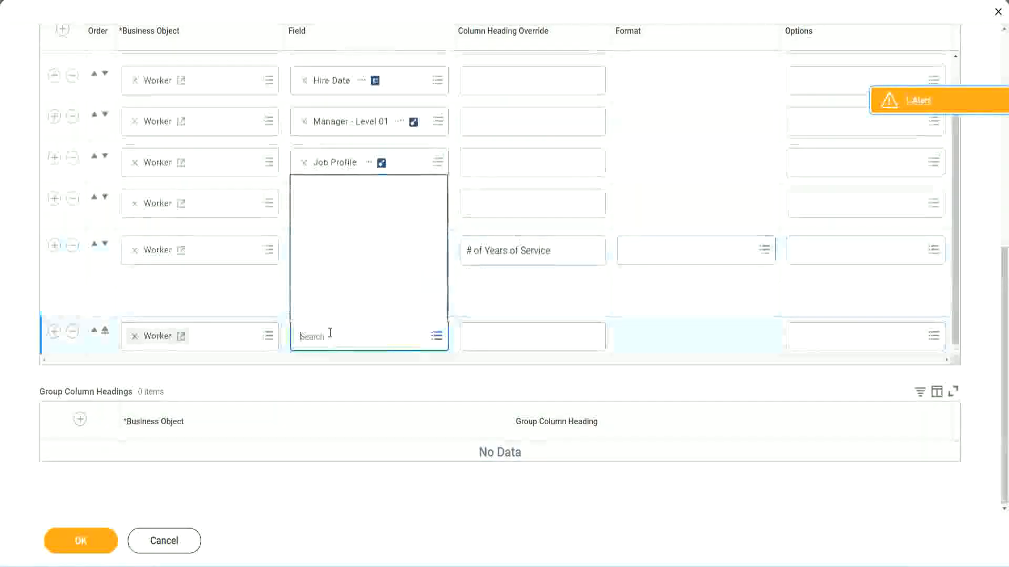
pyautogui.hotkey('ctrl', 'v')
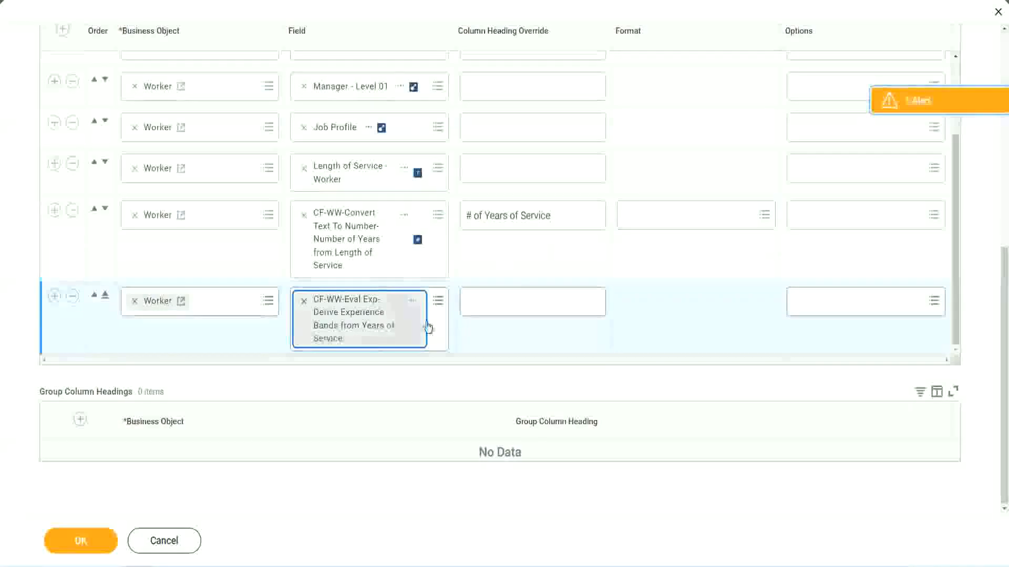
# - Override the new column's heading with Experience Bands and save the report definition
pyautogui.click(514, 302)
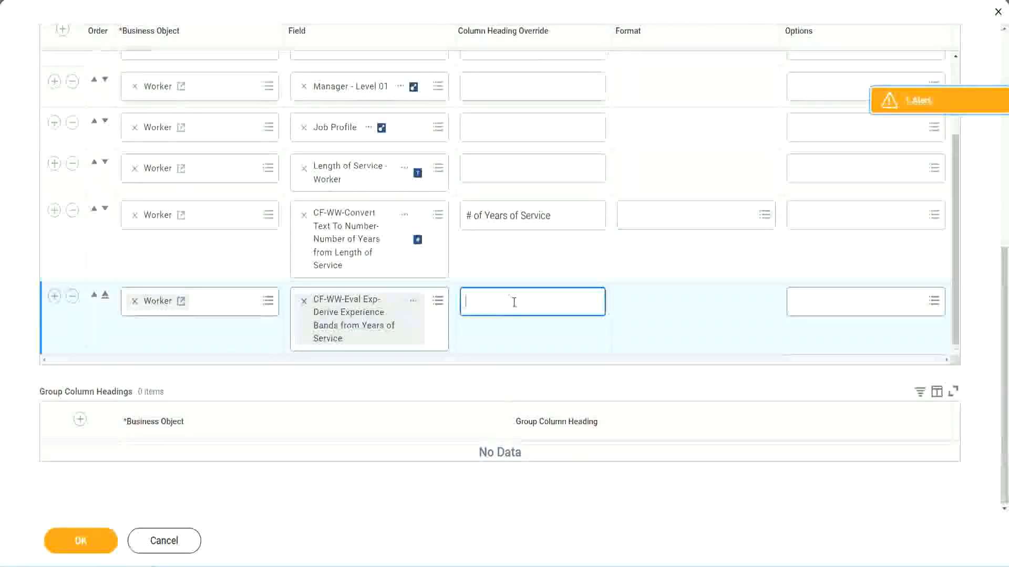
pyautogui.write('E')
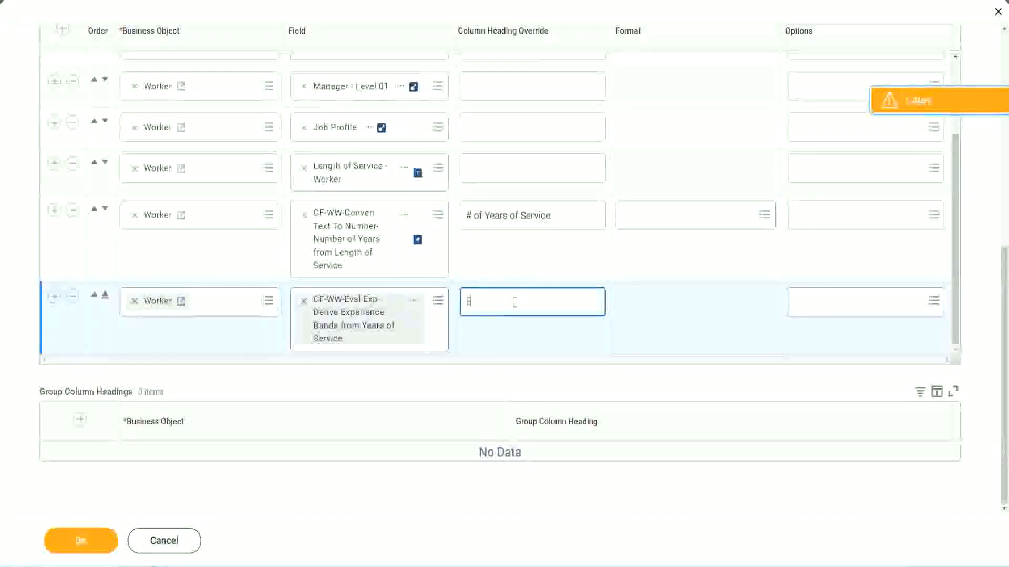
pyautogui.write('xperience Bands')
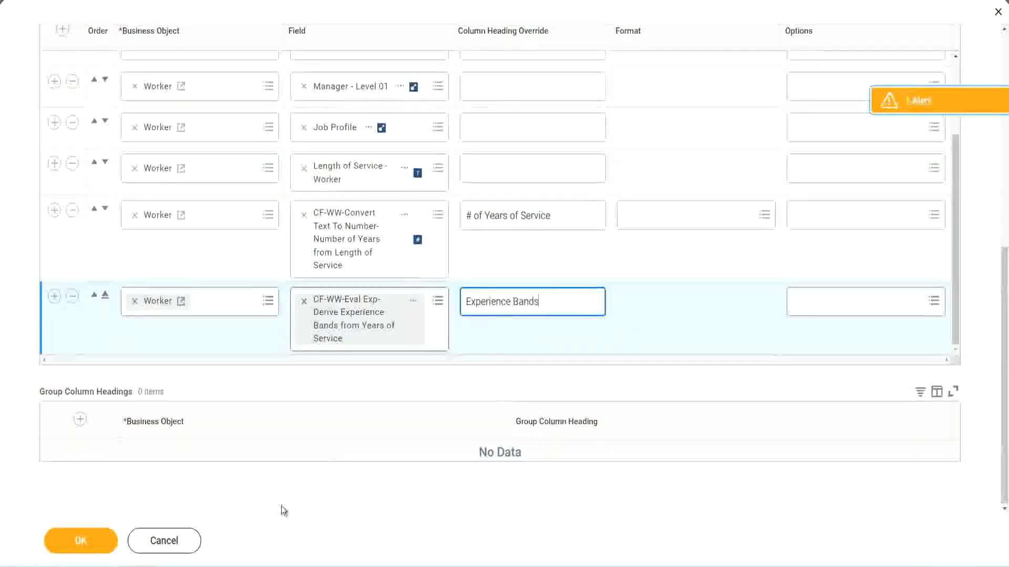
pyautogui.click(93, 541)
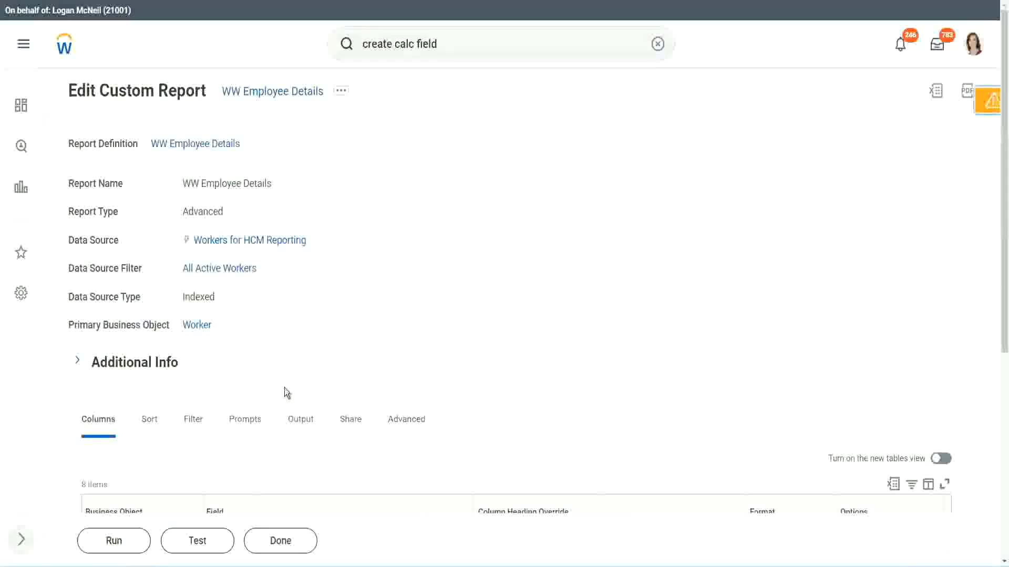
# - Run the WW Employee Details report with all prompts left blank and check the first row's number of years of service
pyautogui.scroll(-5, 314, 355)
pyautogui.click(117, 542)
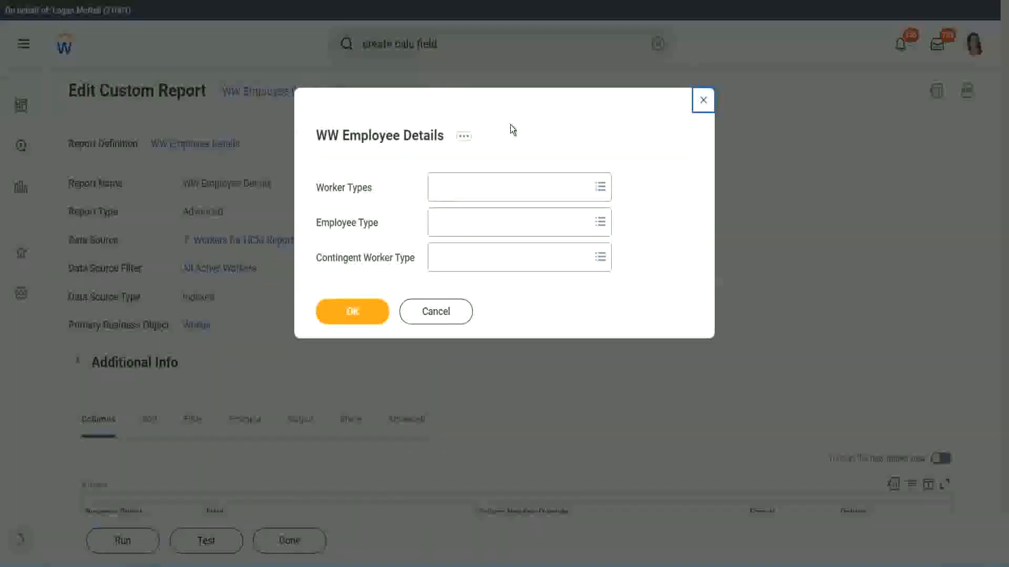
pyautogui.click(353, 310)
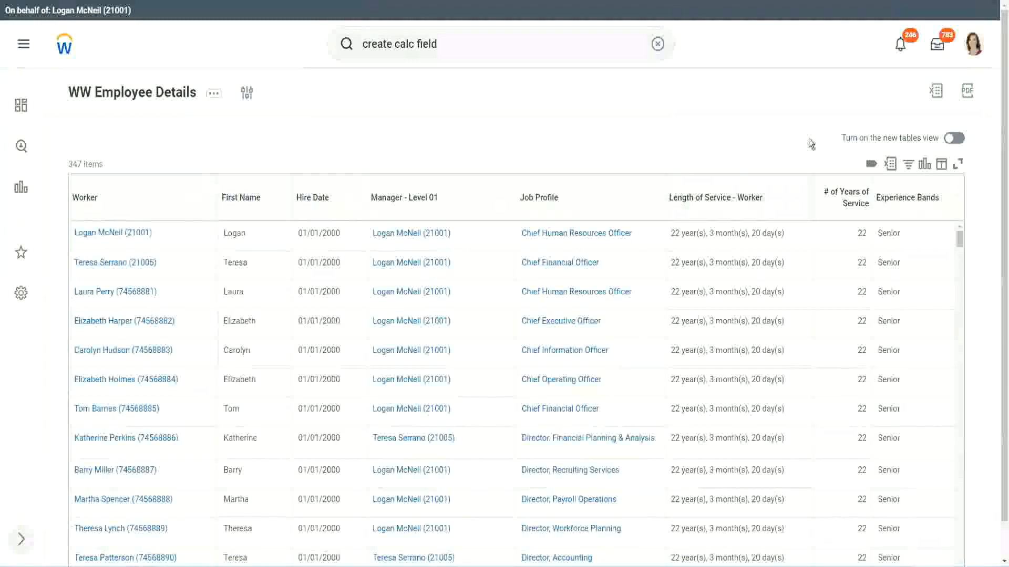
pyautogui.scroll(-1, 864, 201)
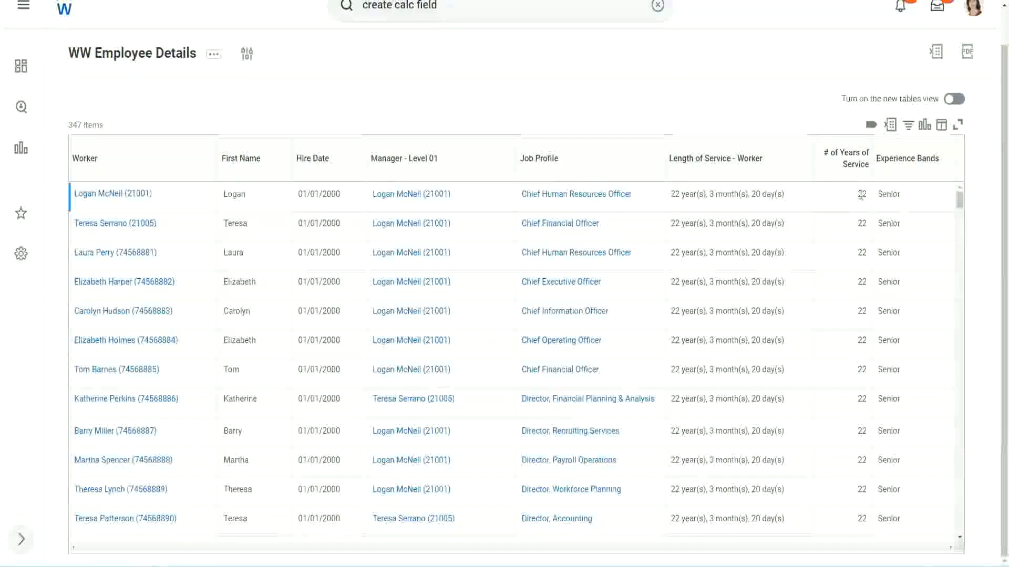
pyautogui.doubleClick(862, 193)
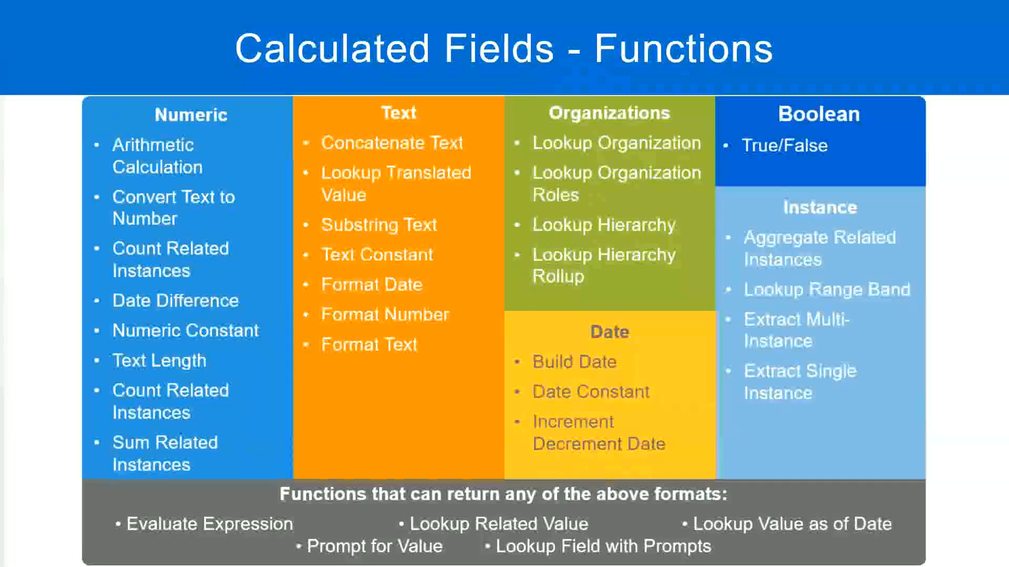
# - Switch to the Notepad++ notes and check the 16 - 30 years range against its Senior band
pyautogui.hotkey('alt', 'Tab')
pyautogui.click(257, 185)
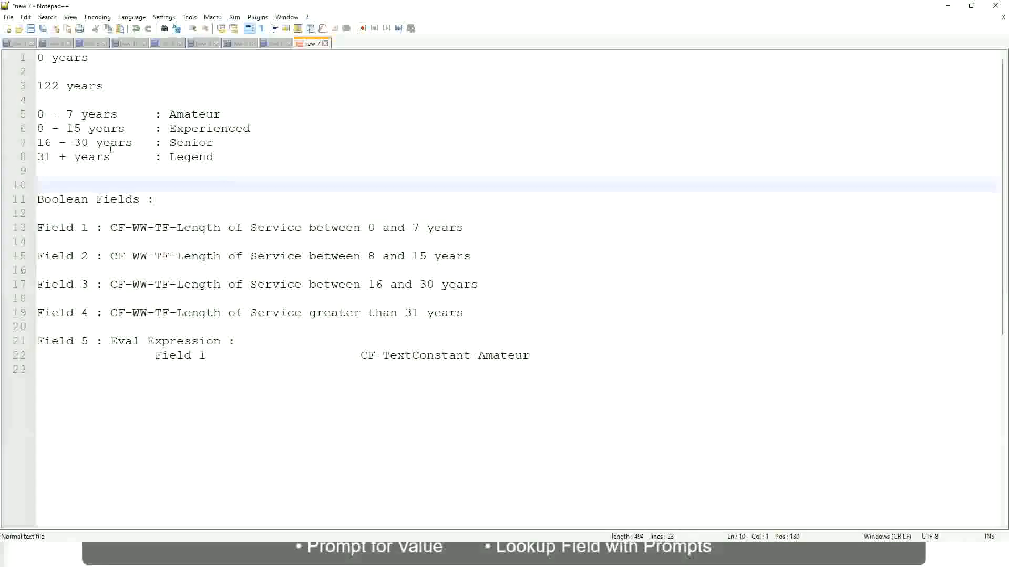
pyautogui.click(180, 139)
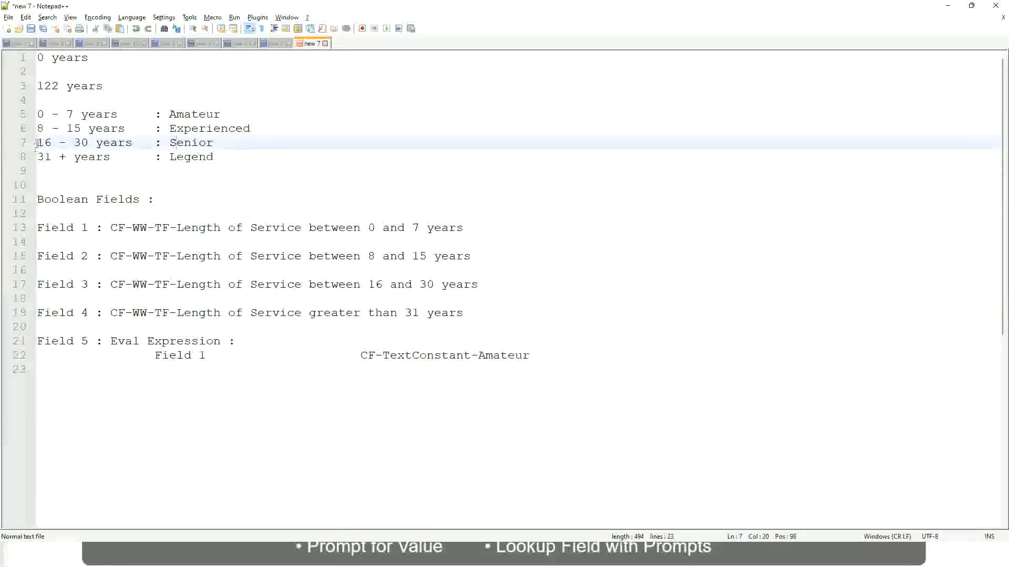
pyautogui.moveTo(36, 143); pyautogui.dragTo(97, 143)
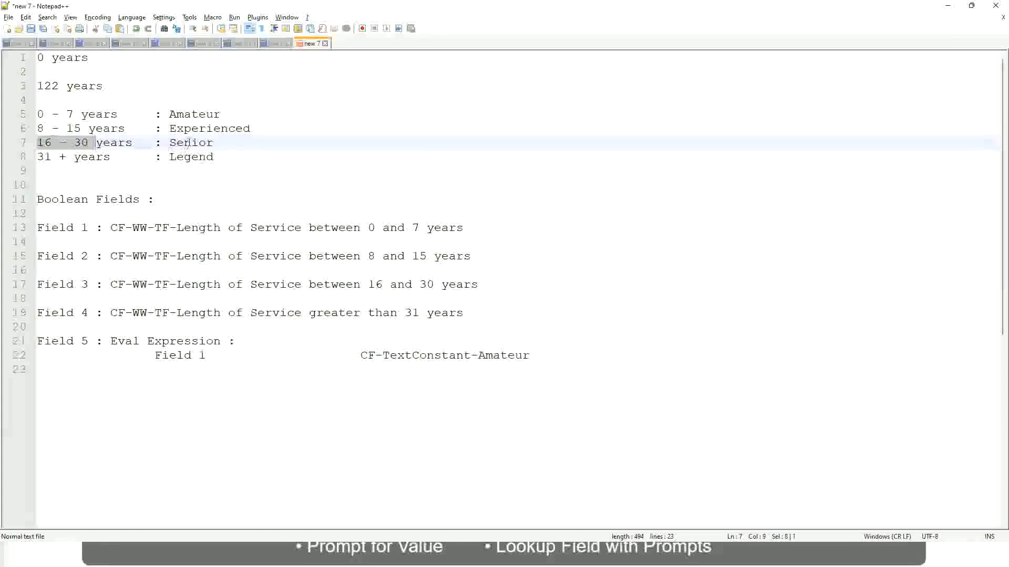
pyautogui.doubleClick(188, 143)
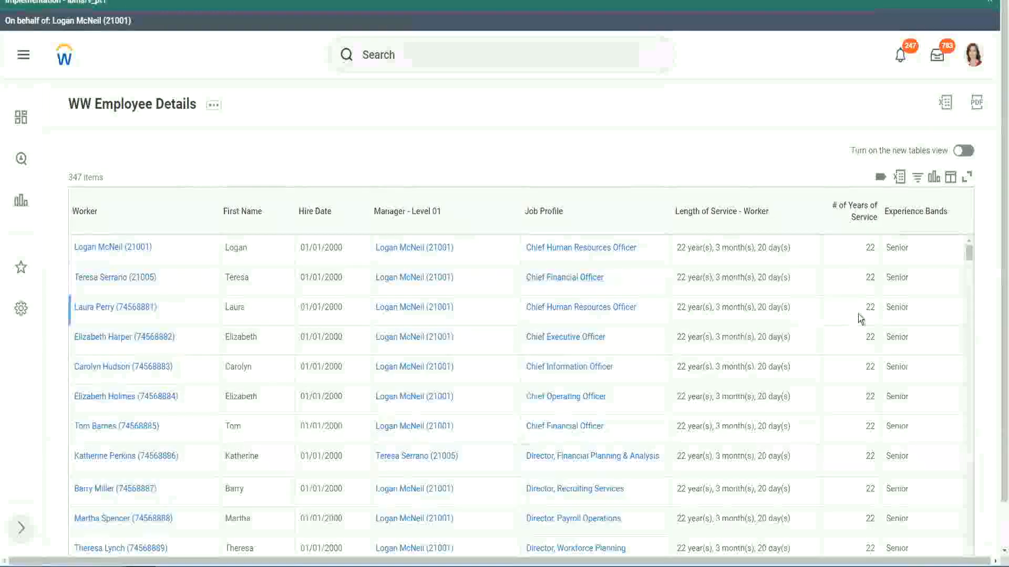
# - Compare the number of years of service with the experience band across the workers in the report results
pyautogui.scroll(-2, 868, 319)
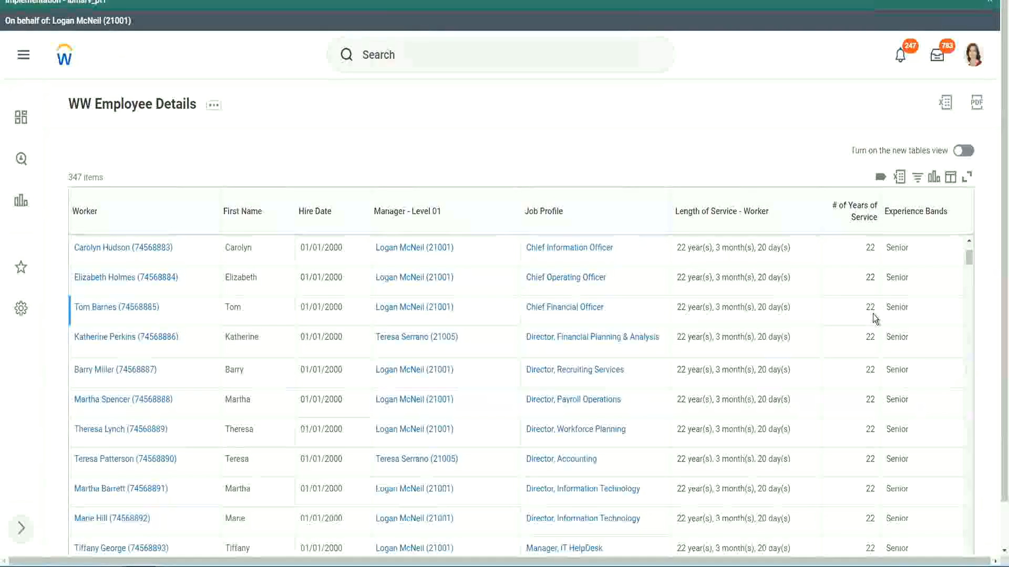
pyautogui.scroll(-5, 870, 318)
pyautogui.scroll(-5, 882, 351)
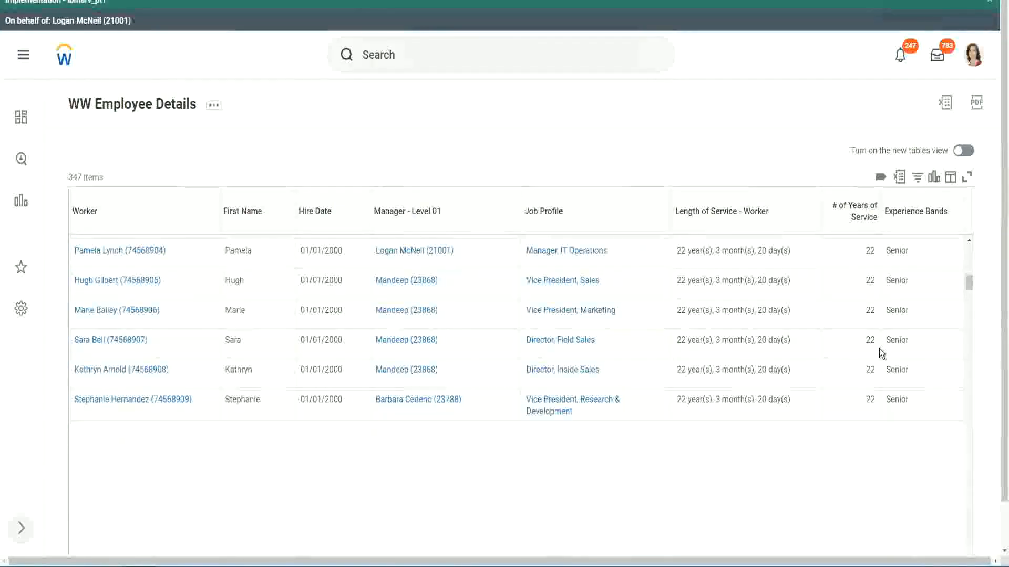
pyautogui.scroll(-3, 878, 348)
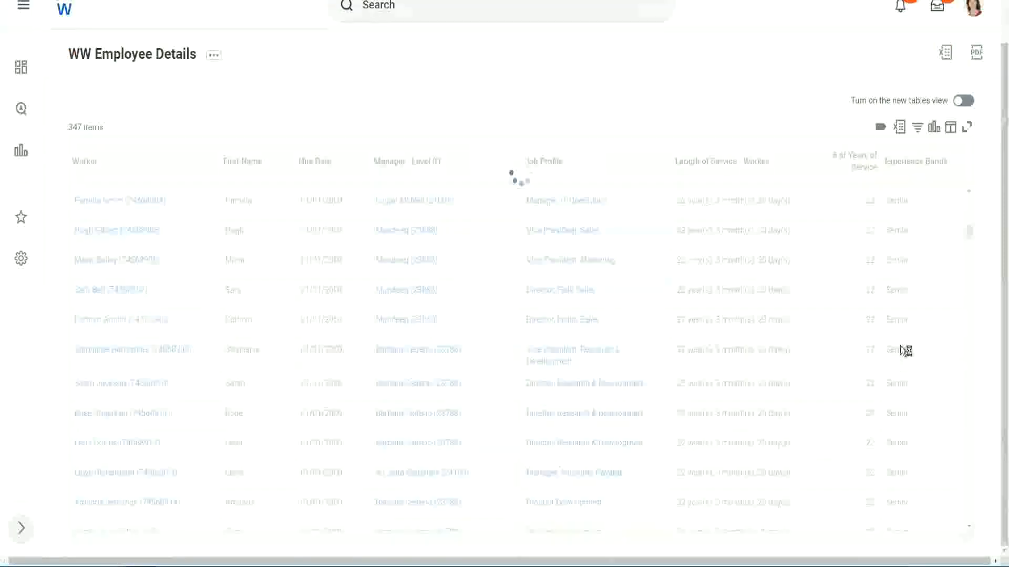
pyautogui.scroll(-5, 937, 300)
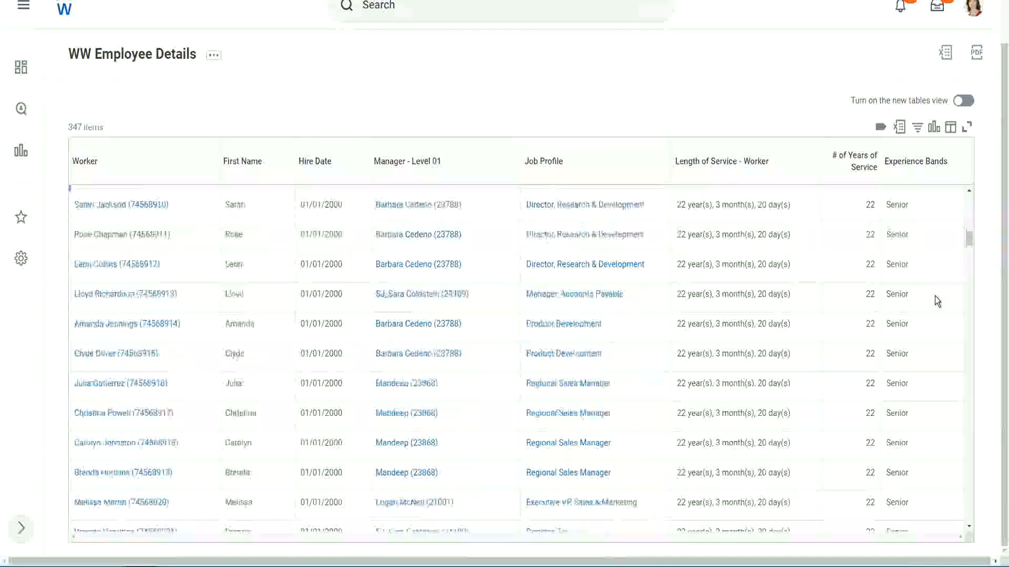
pyautogui.scroll(-4, 937, 301)
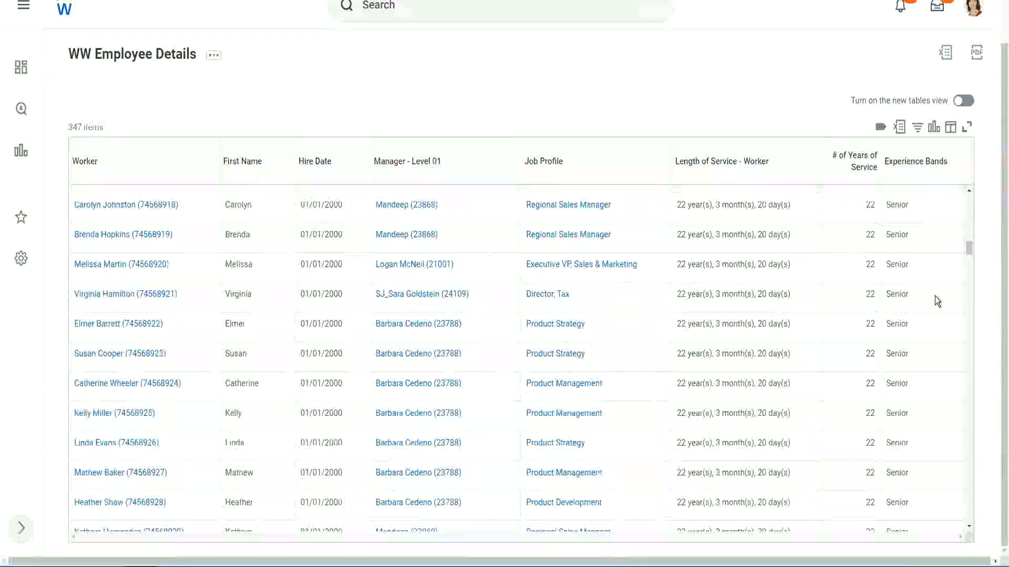
pyautogui.scroll(-8, 935, 296)
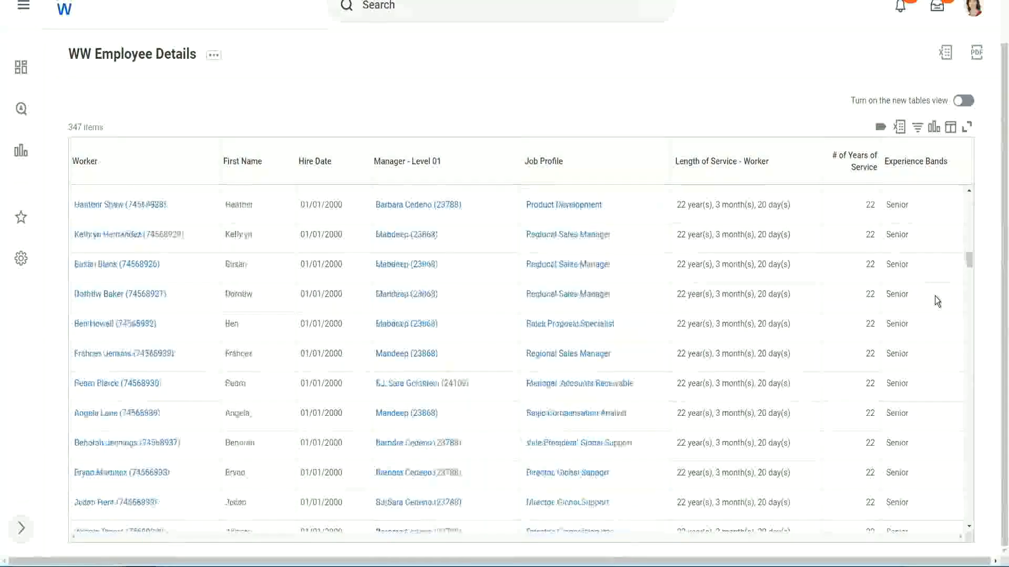
# - Filter the Experience Bands column to values containing Amateur
pyautogui.click(916, 161)
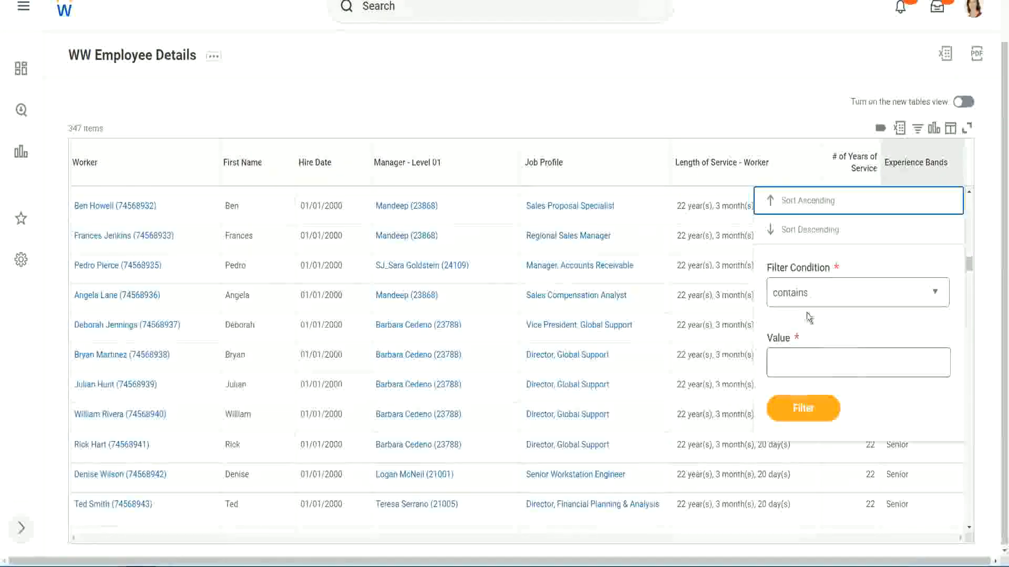
pyautogui.click(800, 353)
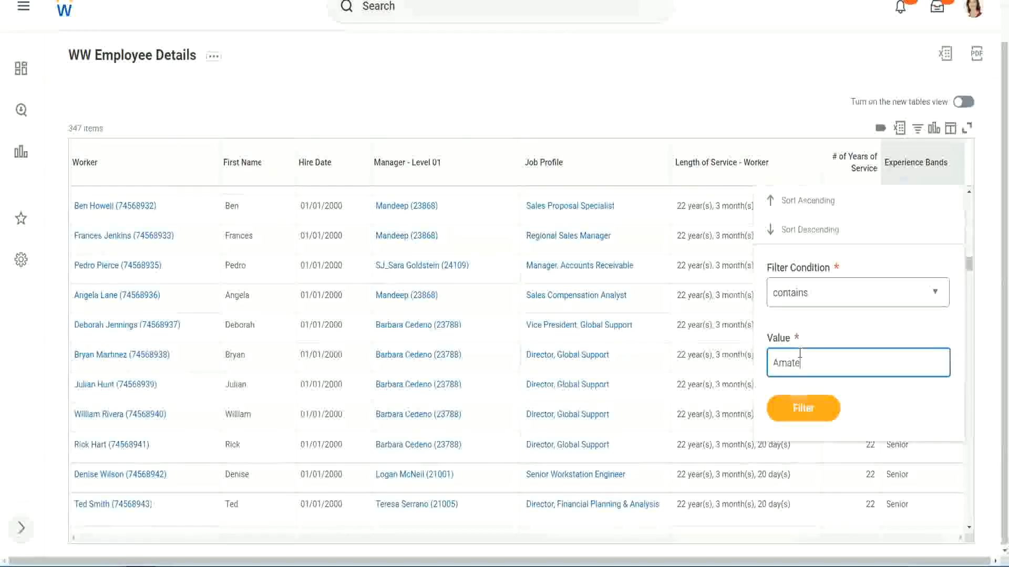
pyautogui.write('Amateur')
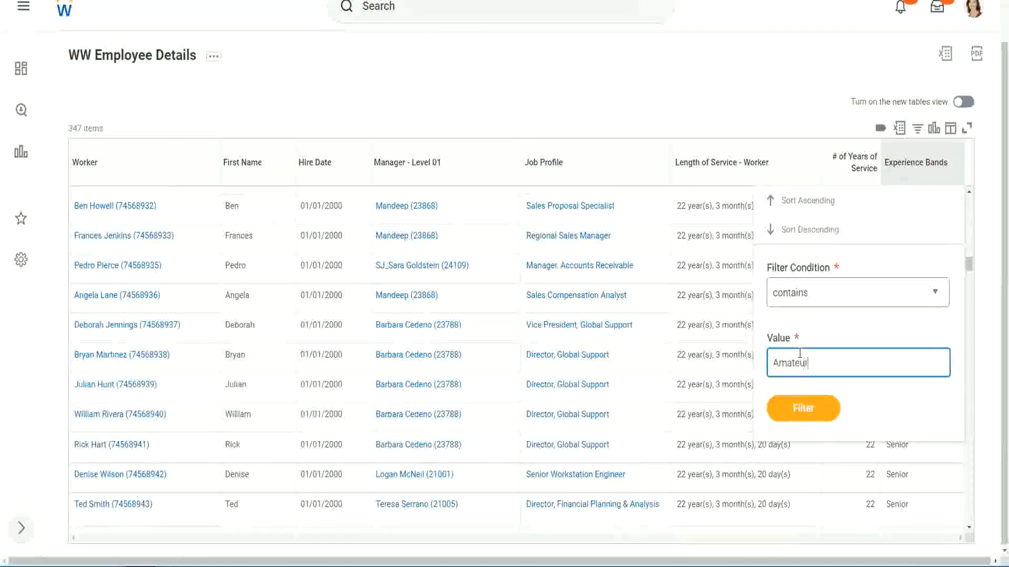
pyautogui.click(796, 415)
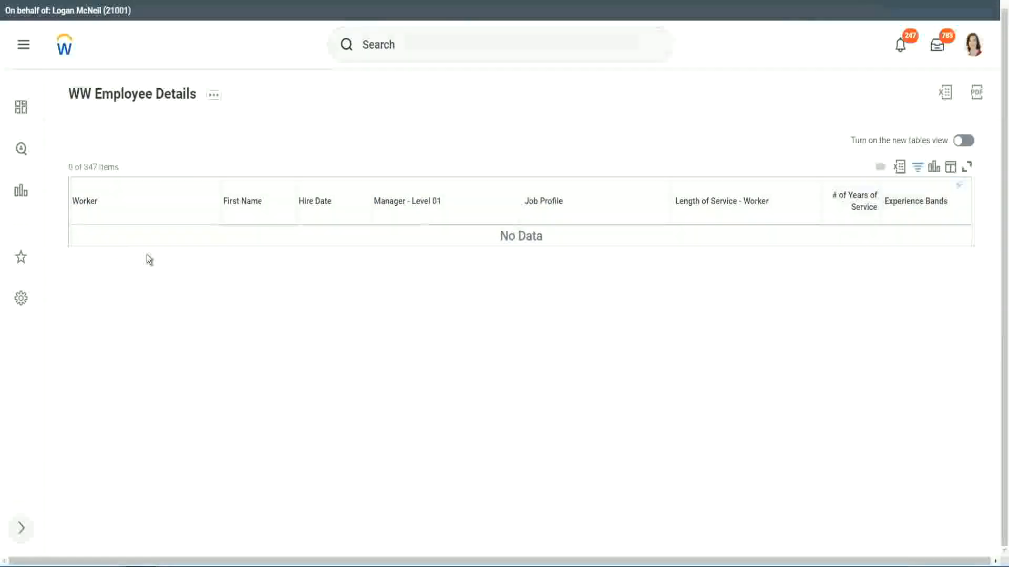
# - Change the Experience Bands filter value to Legend and apply it
pyautogui.click(913, 202)
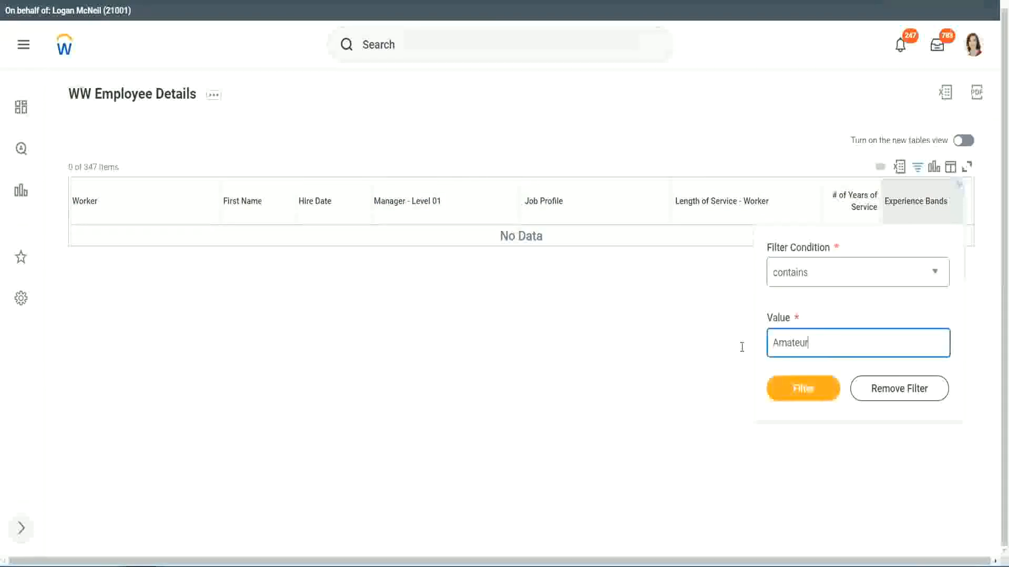
pyautogui.hotkey('ctrl', 'a')
pyautogui.write('Legend')
pyautogui.press('Return')
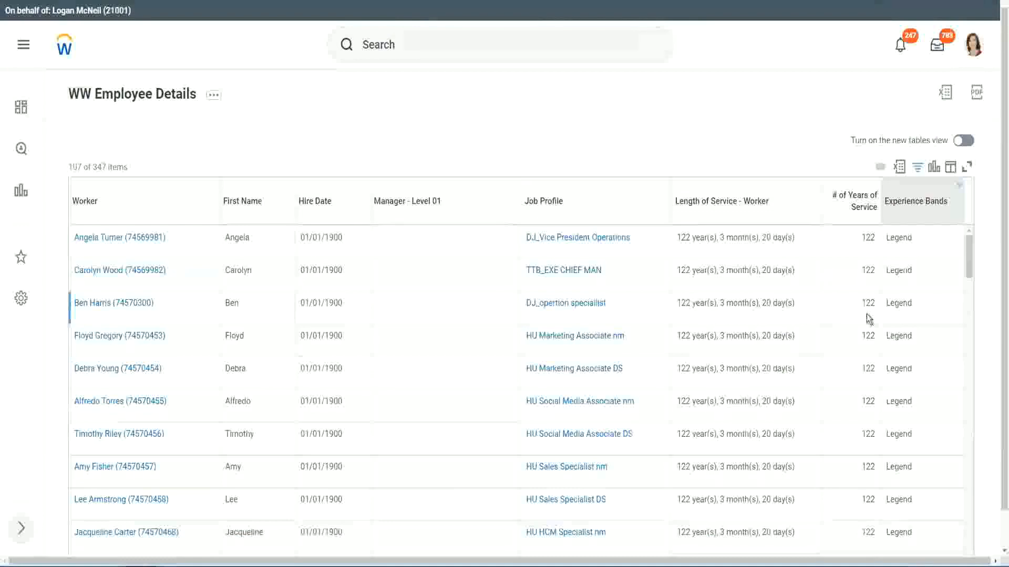
# - Examine the hire dates and years of service of the workers in the Legend band through the end of the filtered list
pyautogui.scroll(-20, 867, 315)
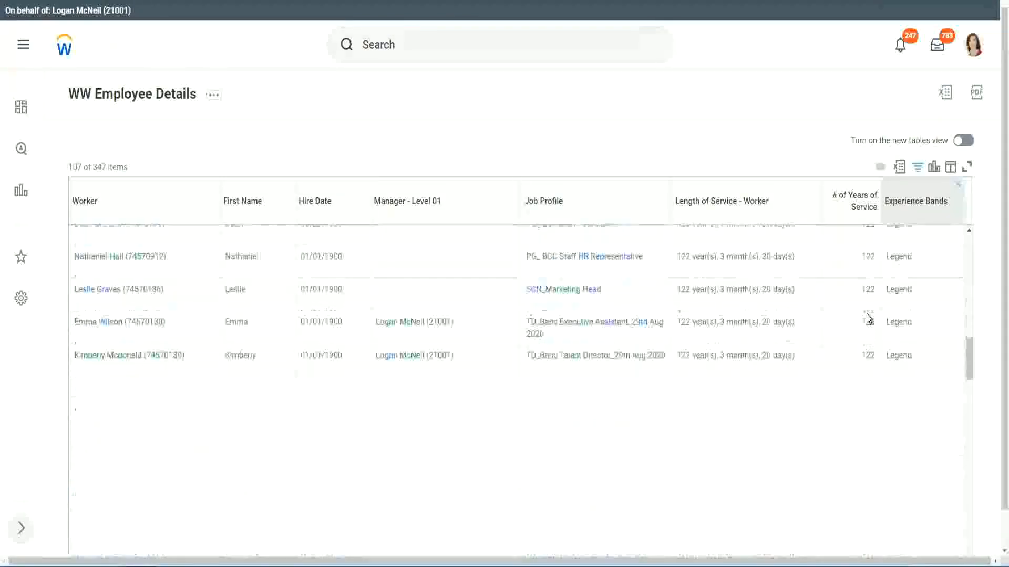
pyautogui.scroll(-2, 868, 318)
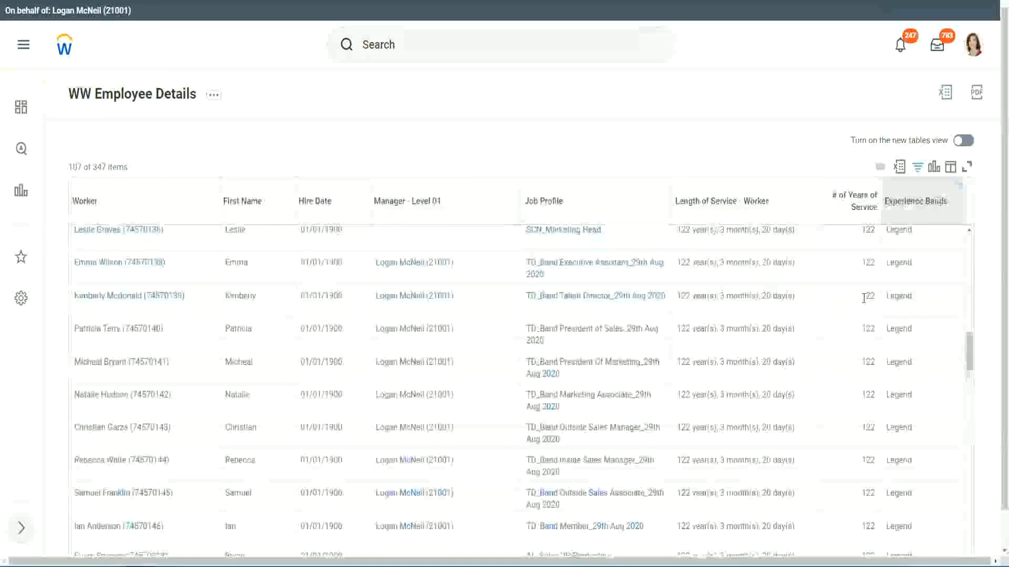
pyautogui.scroll(-15, 864, 298)
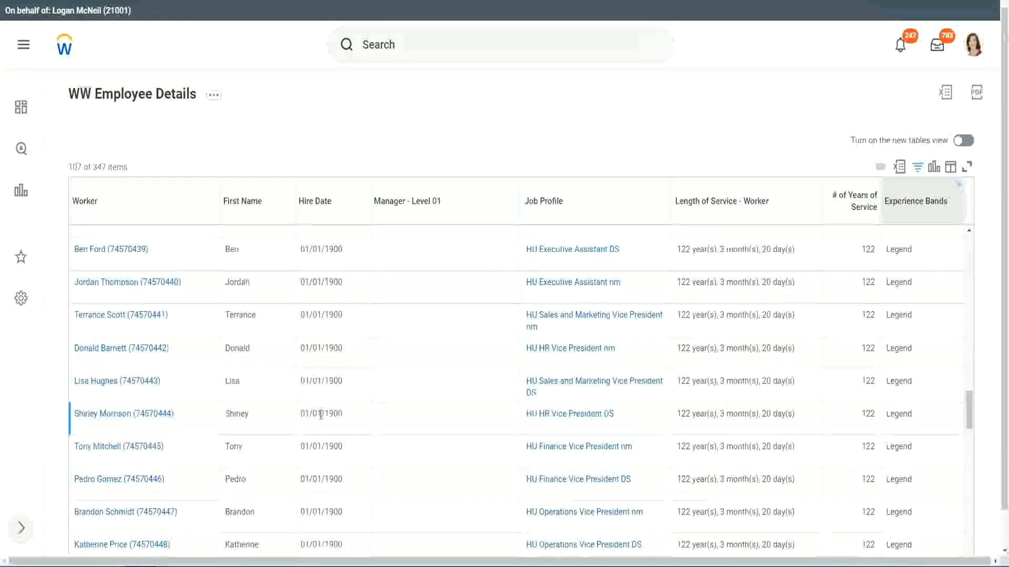
pyautogui.doubleClick(326, 410)
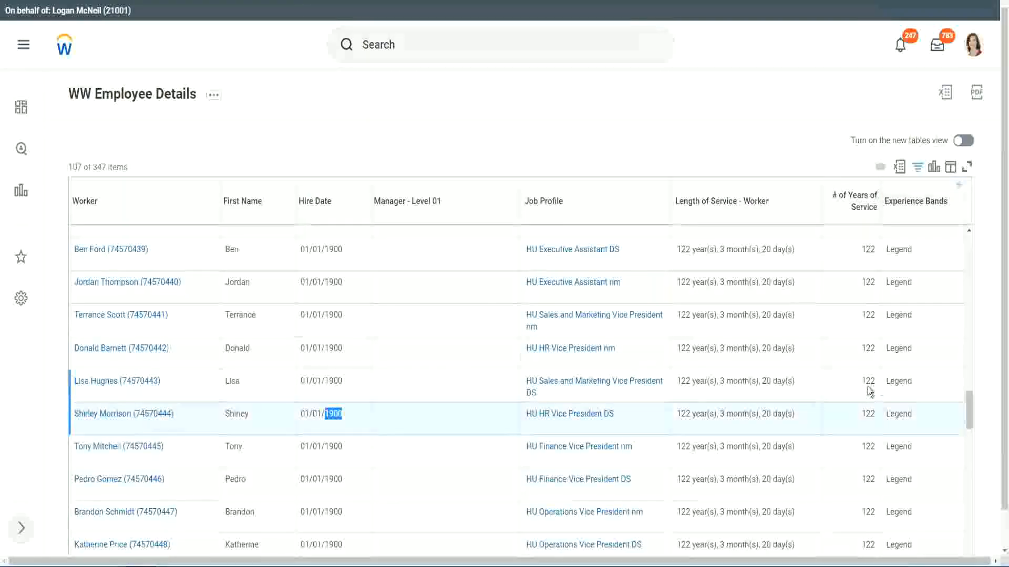
pyautogui.scroll(-2, 858, 394)
pyautogui.scroll(-5, 858, 394)
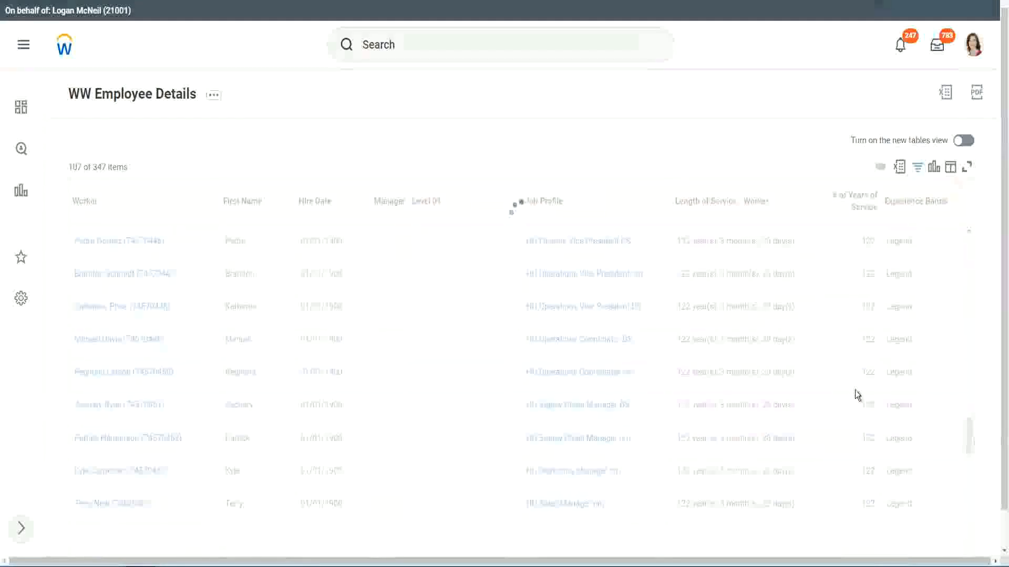
pyautogui.scroll(-10, 856, 390)
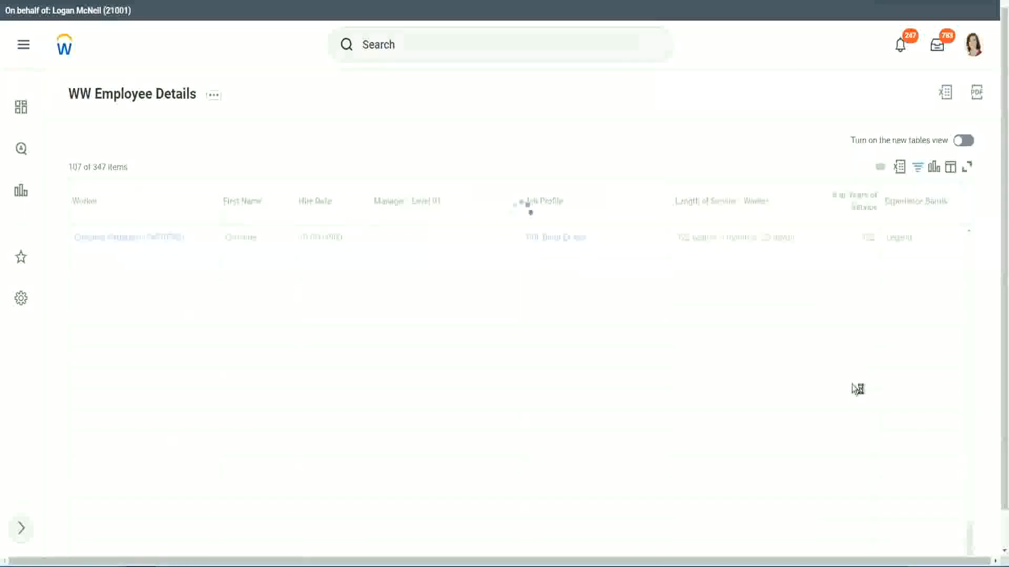
pyautogui.scroll(-5, 840, 346)
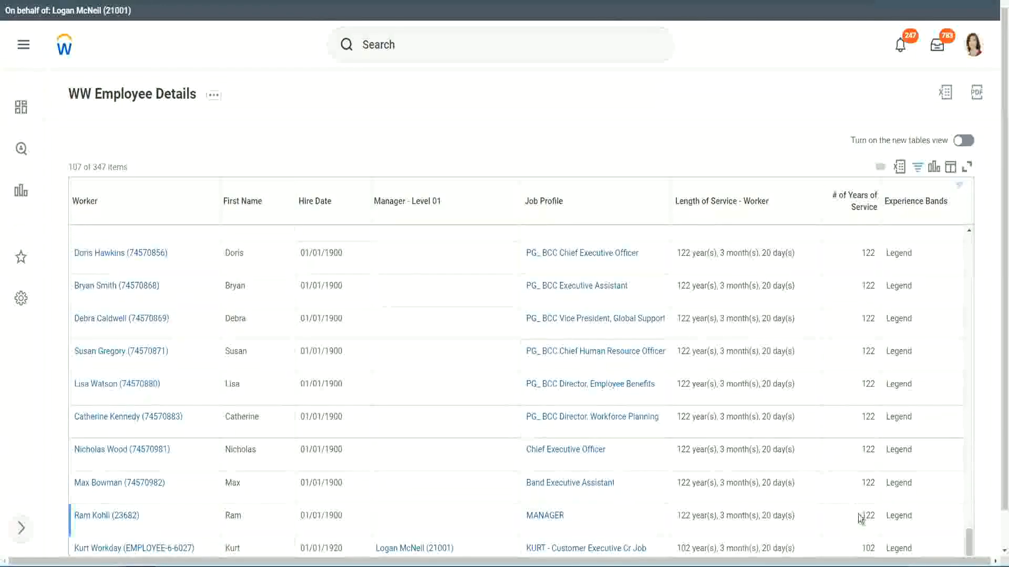
# - Check the number of years of service of the last workers in the list against the Legend band
pyautogui.doubleClick(865, 547)
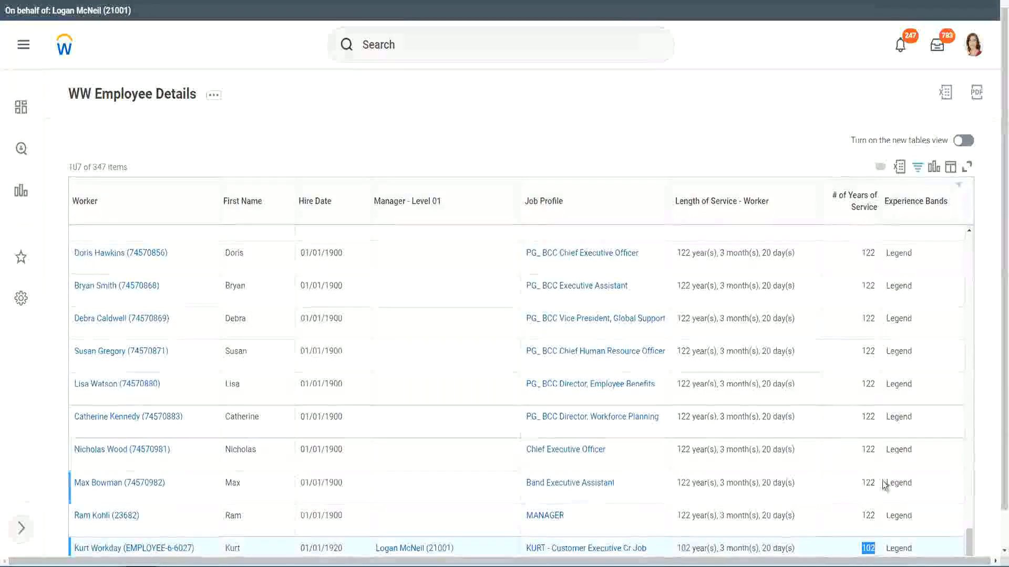
pyautogui.moveTo(868, 450); pyautogui.dragTo(877, 450)
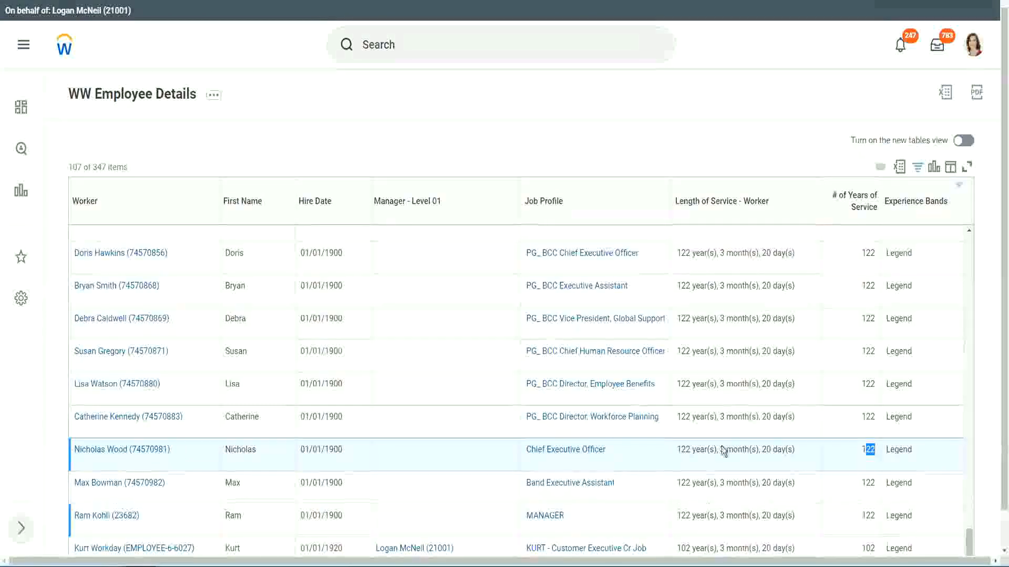
pyautogui.click(847, 418)
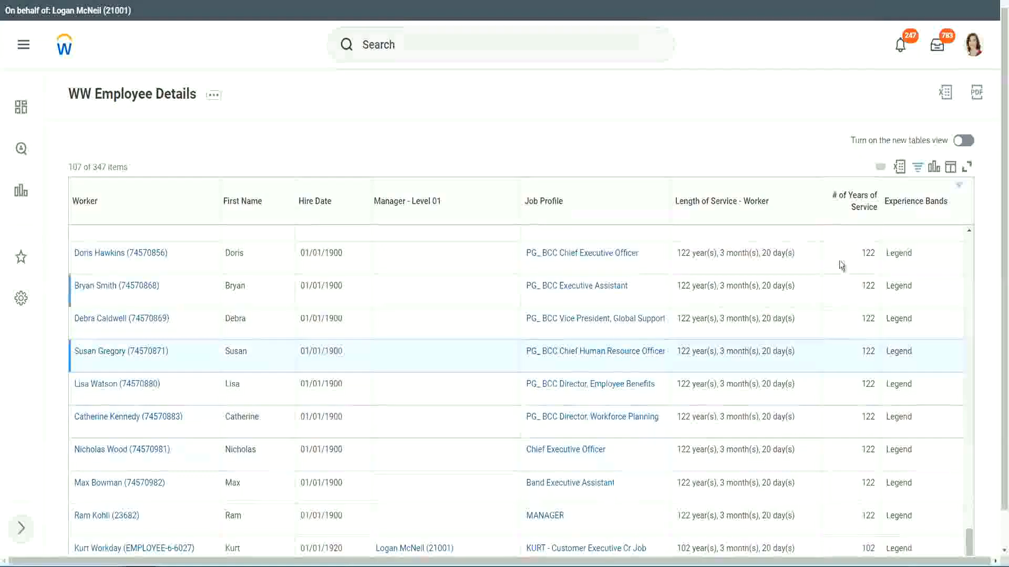
# - Change the Experience Bands filter value to Experienced and apply it
pyautogui.click(922, 208)
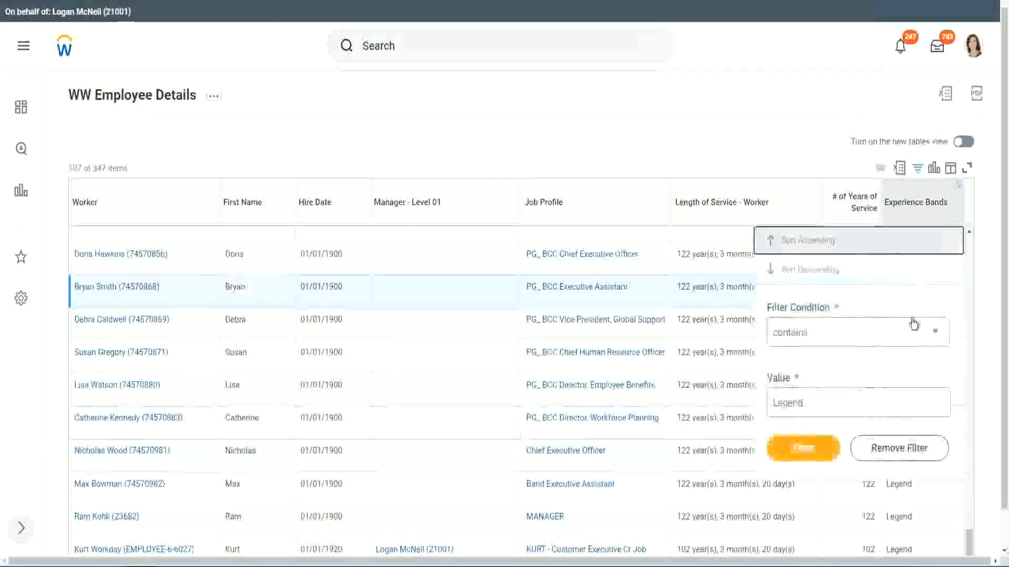
pyautogui.click(826, 403)
pyautogui.doubleClick(788, 403)
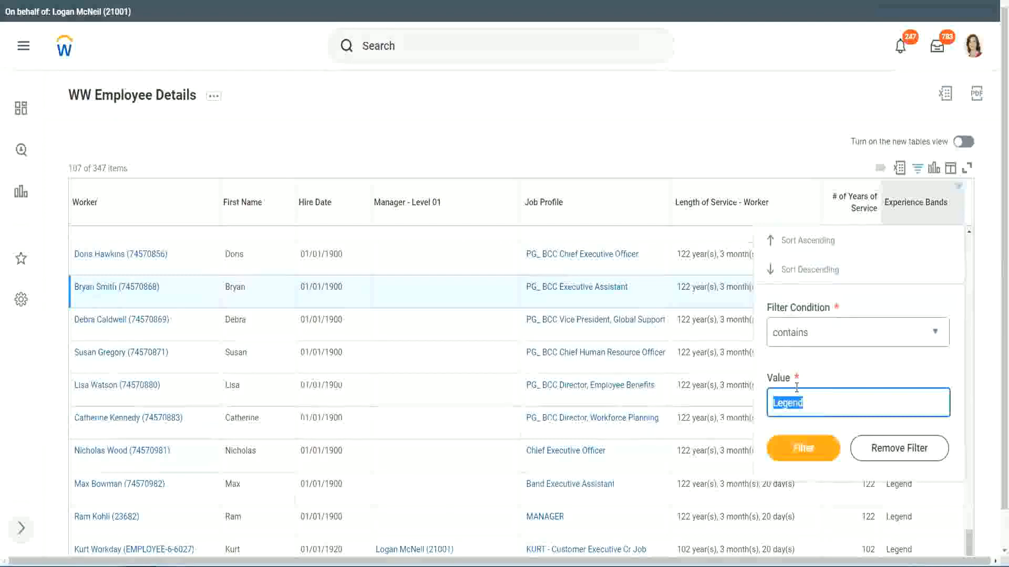
pyautogui.write('Ex')
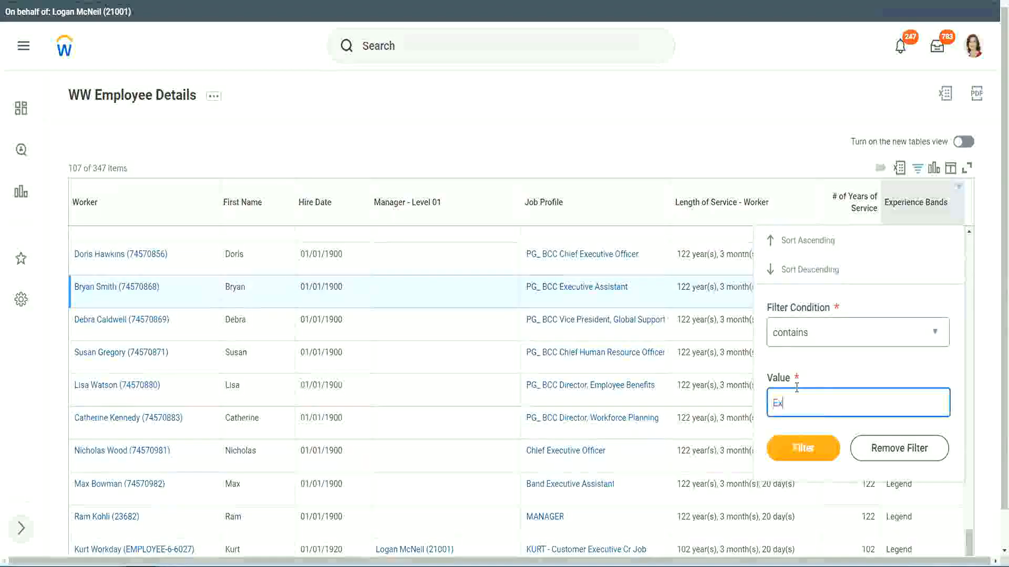
pyautogui.write('pe')
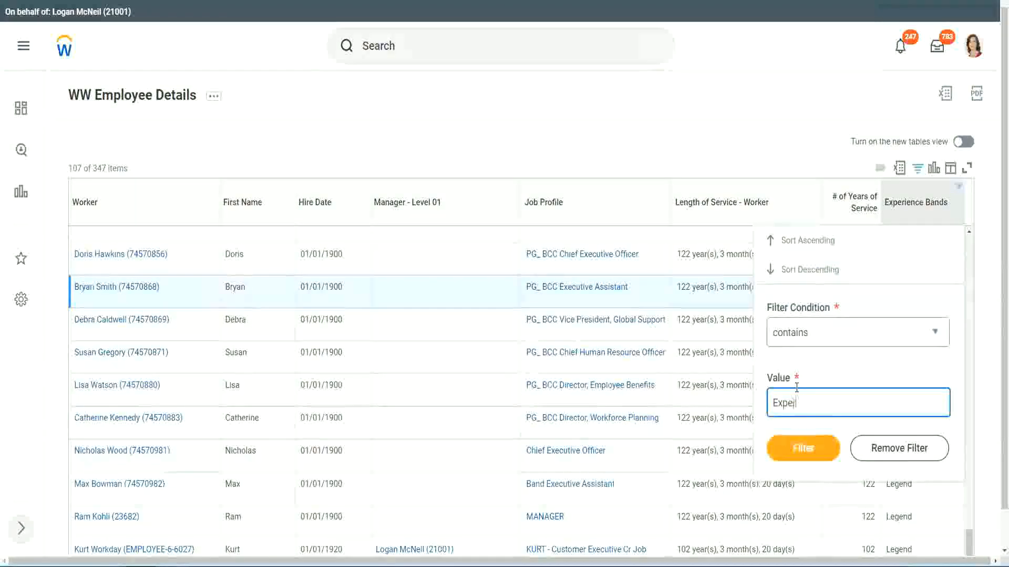
pyautogui.write('rienced')
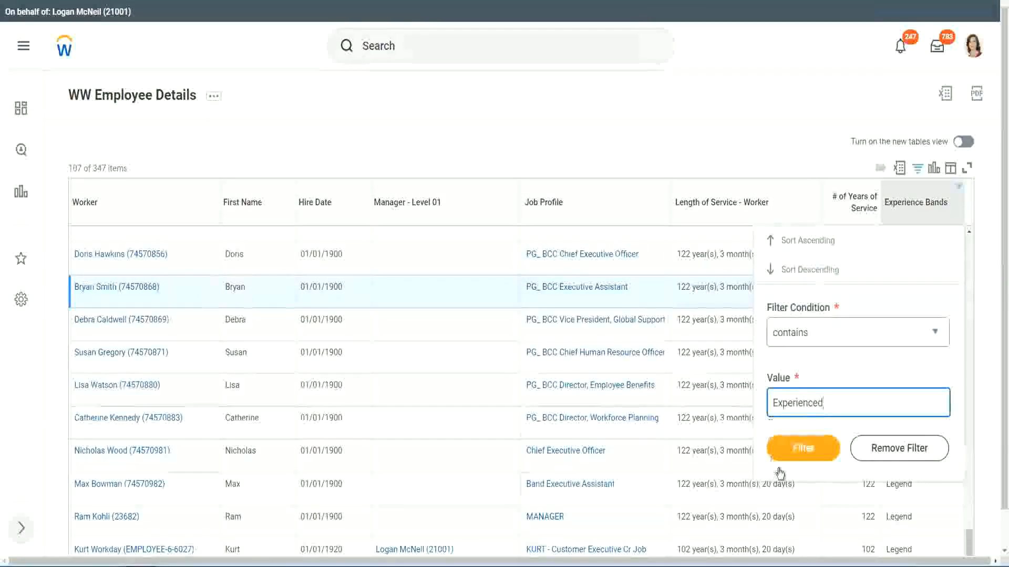
pyautogui.click(810, 447)
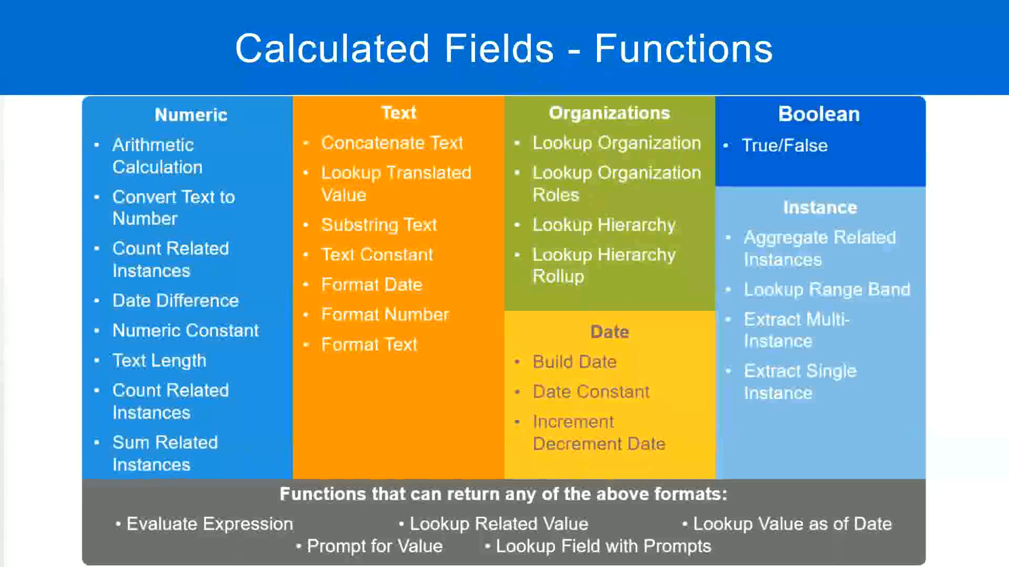
# - Switch to the Notepad++ notes and check the range of years defined for the Experienced band
pyautogui.hotkey('alt', 'Tab')
pyautogui.click(93, 130)
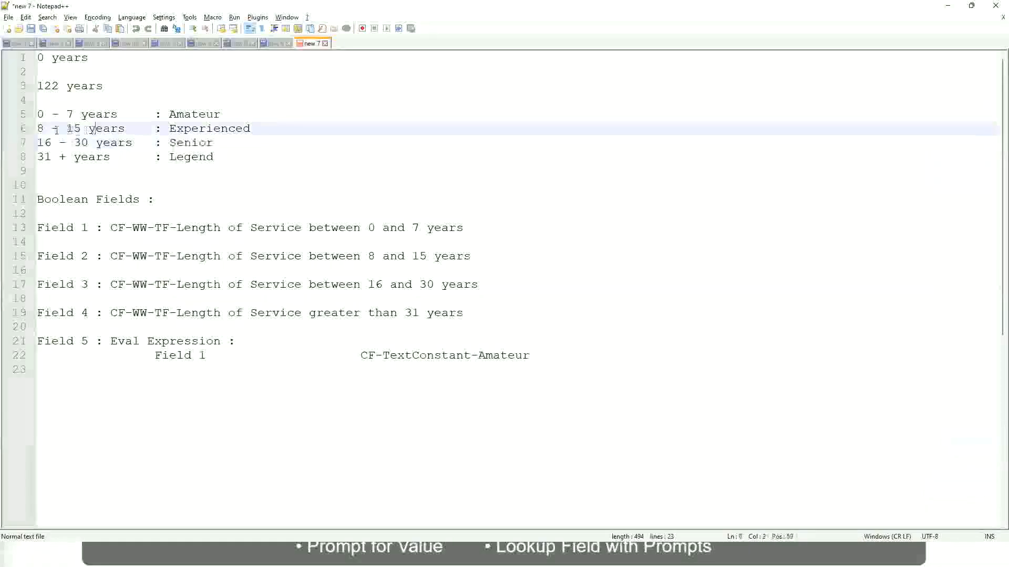
pyautogui.click(117, 130)
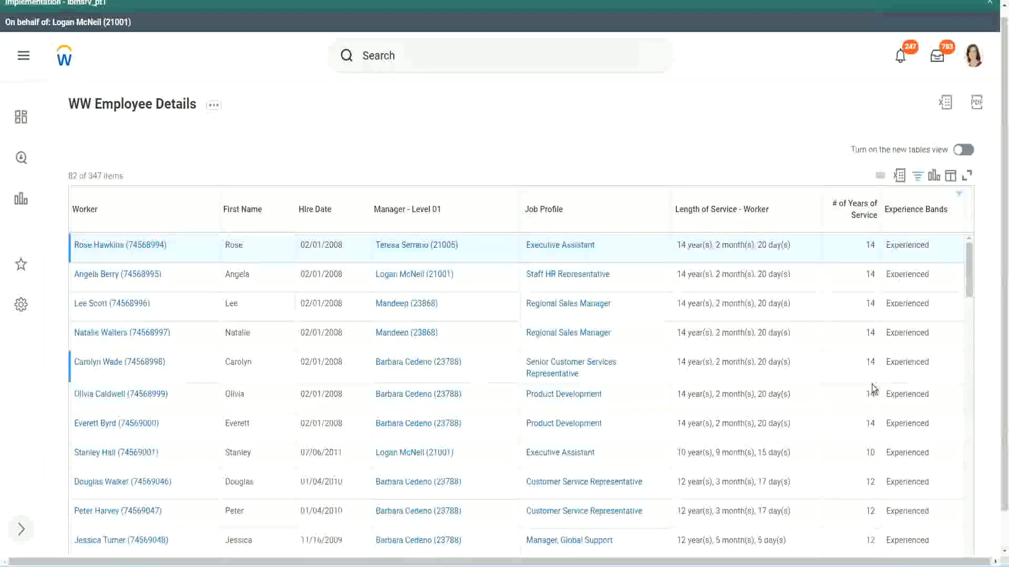
# - Return to the Workday report and compare the years of service with the Experienced band down the filtered worker list
pyautogui.scroll(-3, 872, 387)
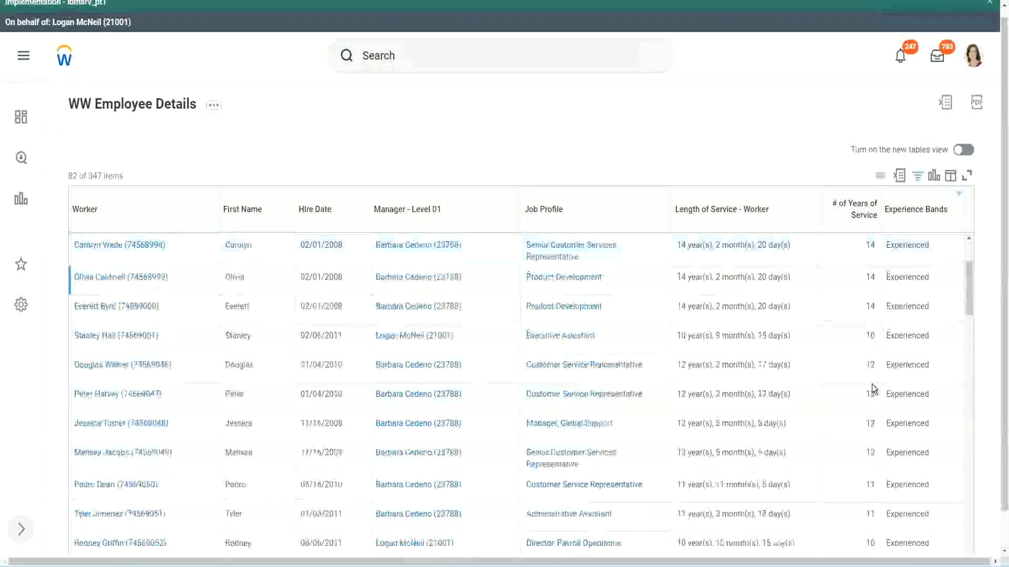
pyautogui.scroll(-2, 872, 389)
pyautogui.doubleClick(868, 275)
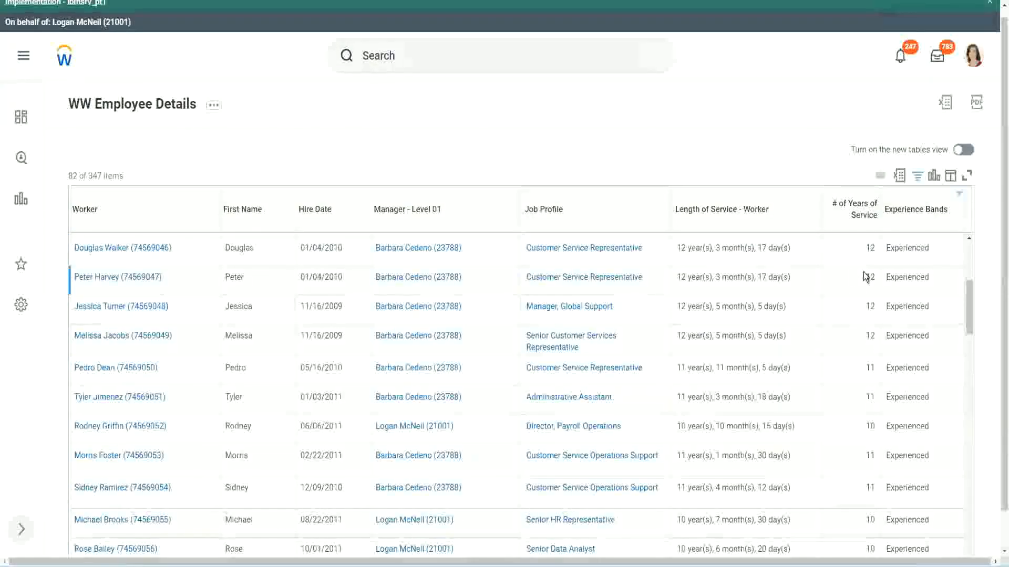
pyautogui.doubleClick(893, 279)
pyautogui.scroll(-2, 872, 315)
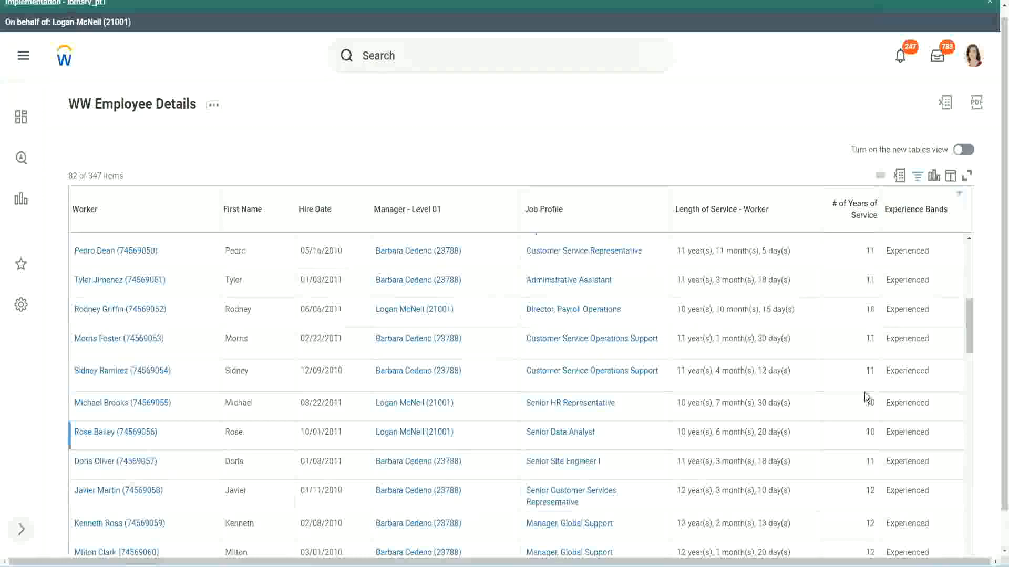
pyautogui.click(867, 369)
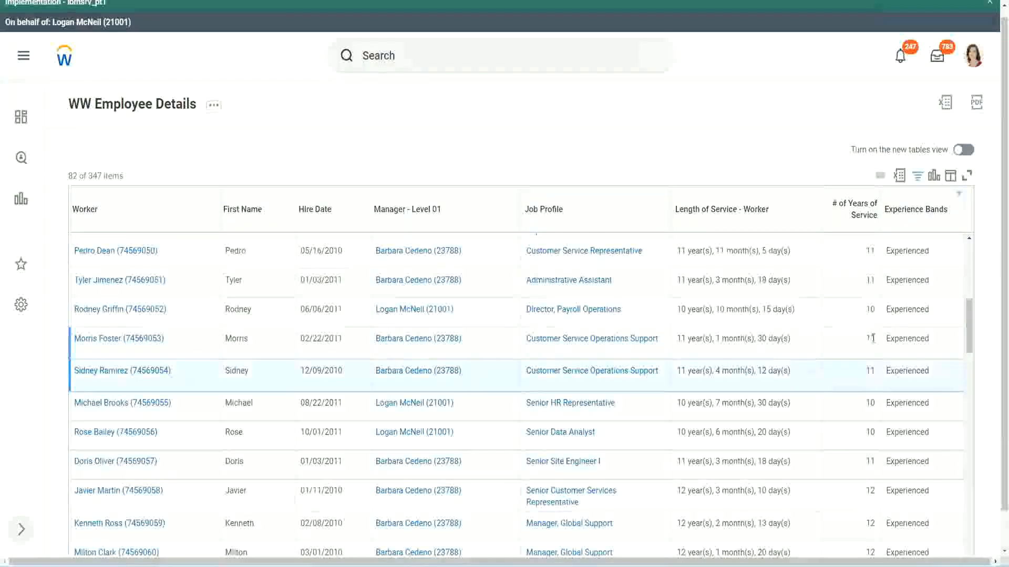
pyautogui.click(914, 339)
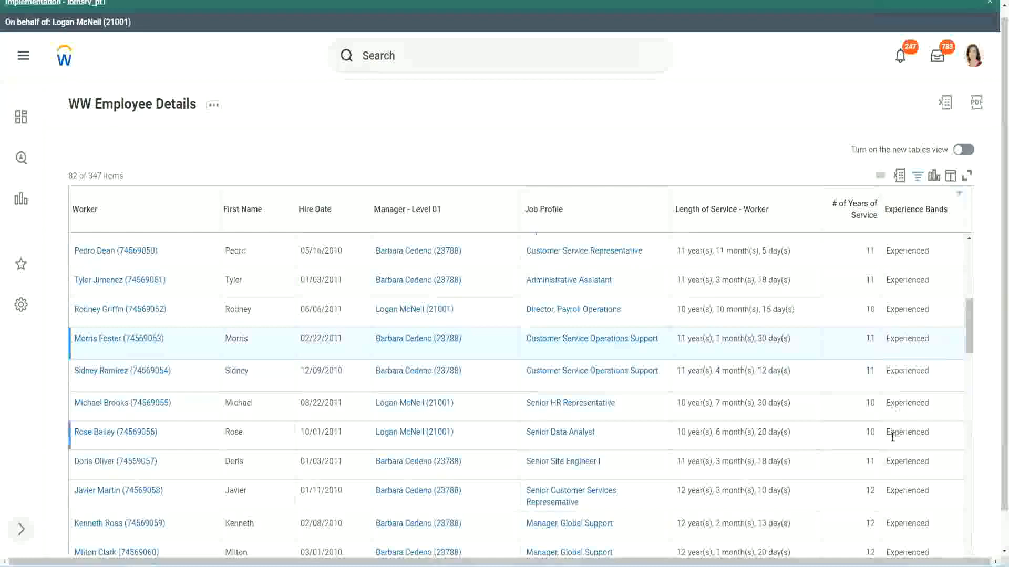
pyautogui.scroll(-5, 893, 436)
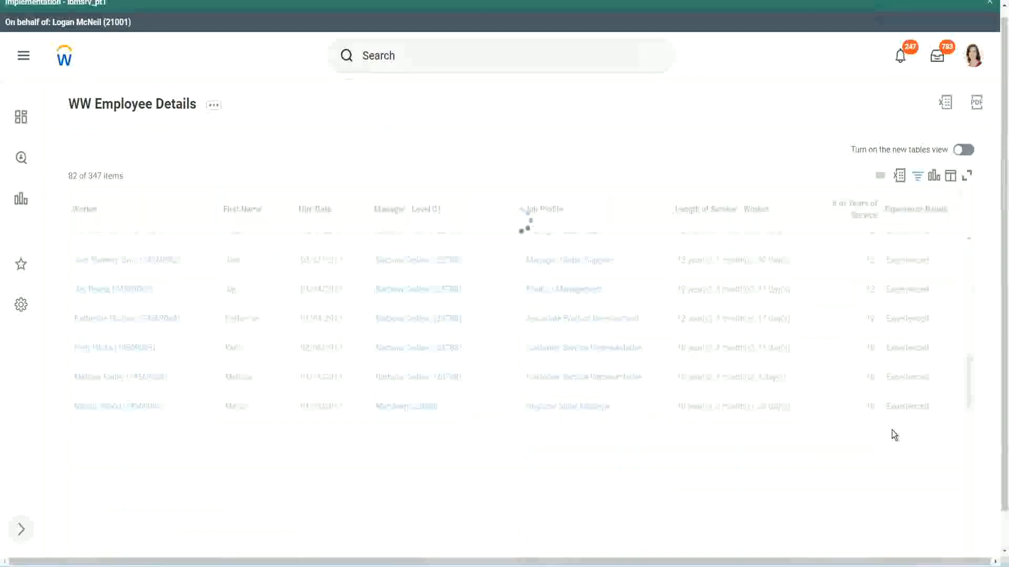